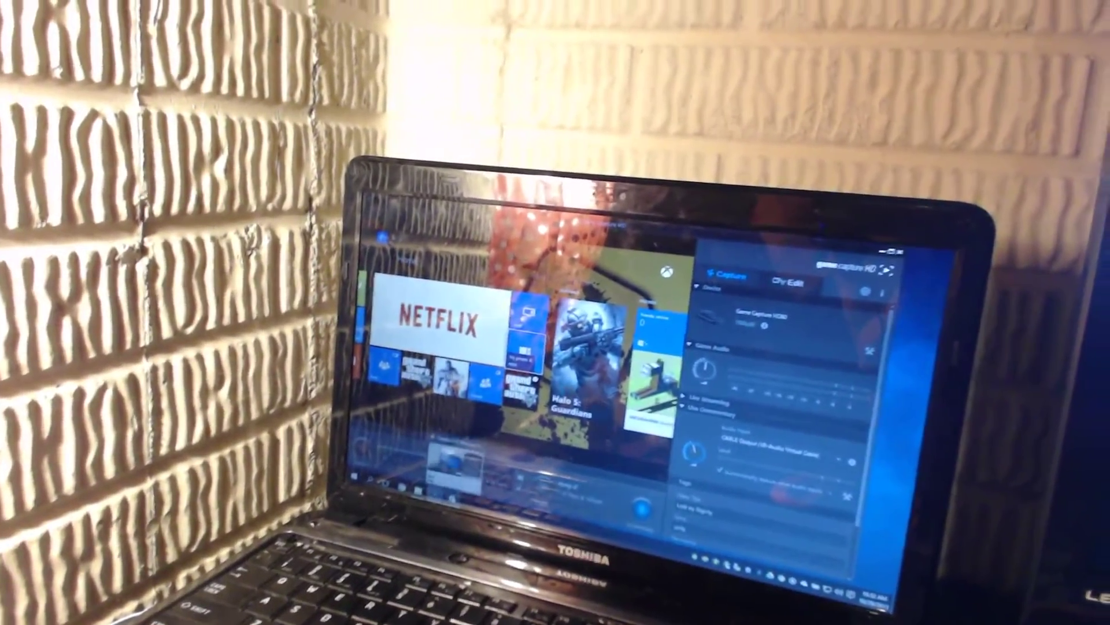
{"action": "left_click", "coordinate": [455, 468]}
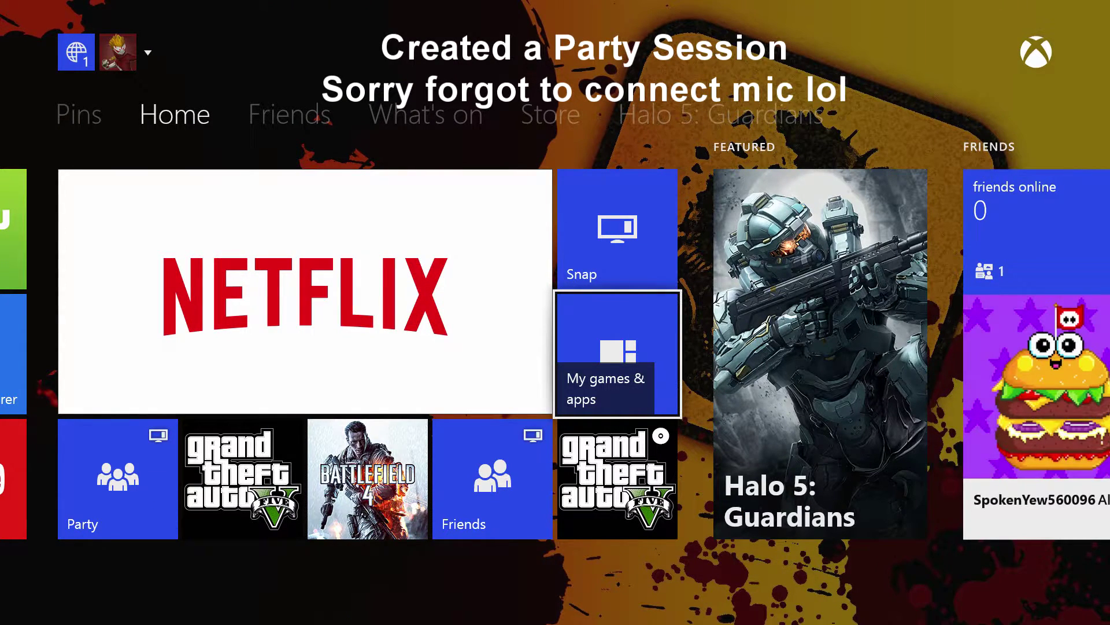
{"action": "key", "text": "Left"}
{"action": "key", "text": "Right"}
{"action": "key", "text": "Up"}
{"action": "key", "text": "Down"}
{"action": "key", "text": "Down"}
{"action": "key", "text": "Left"}
{"action": "key", "text": "Left"}
{"action": "key", "text": "Left"}
{"action": "key", "text": "Right"}
{"action": "key", "text": "Right"}
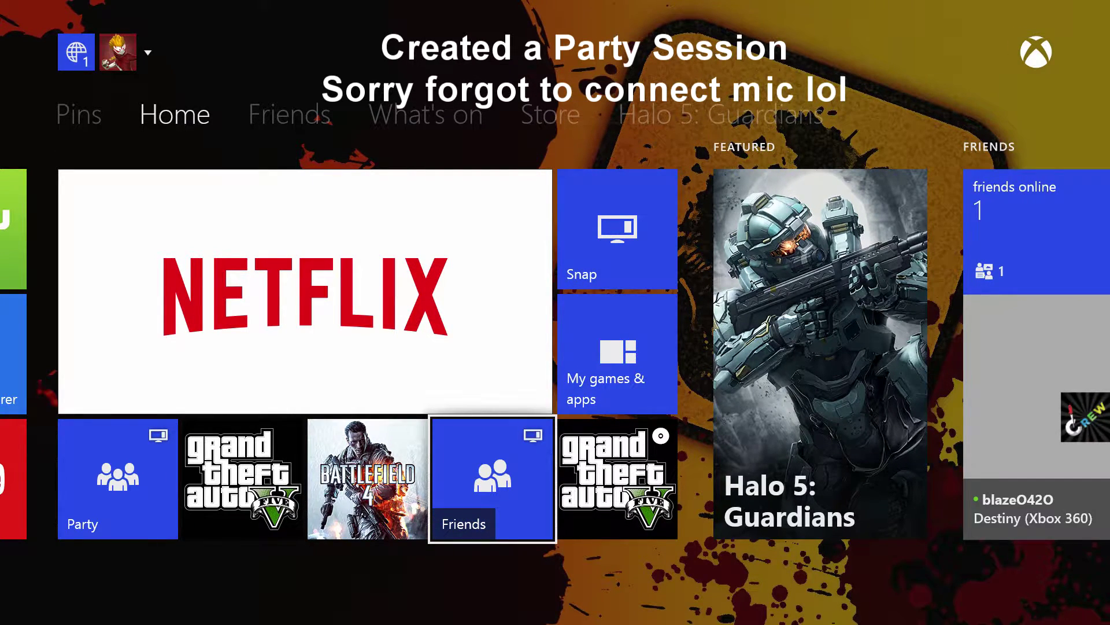
Open the My games & apps library from the Xbox home screen.
{"action": "key", "text": "Right"}
{"action": "key", "text": "Up"}
{"action": "key", "text": "Up"}
{"action": "key", "text": "Down"}
{"action": "key", "text": "Return"}
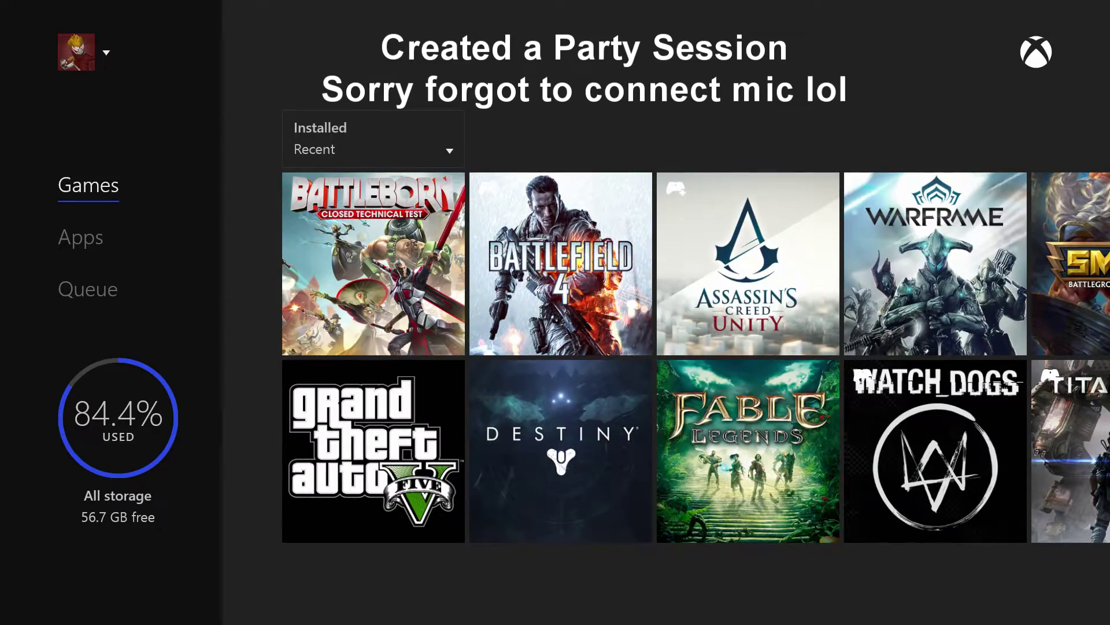
Snap the Party app beside the games library and start a party.
{"action": "key", "text": "Home"}
{"action": "key", "text": "Up"}
{"action": "key", "text": "Right"}
{"action": "key", "text": "Left"}
{"action": "key", "text": "Return"}
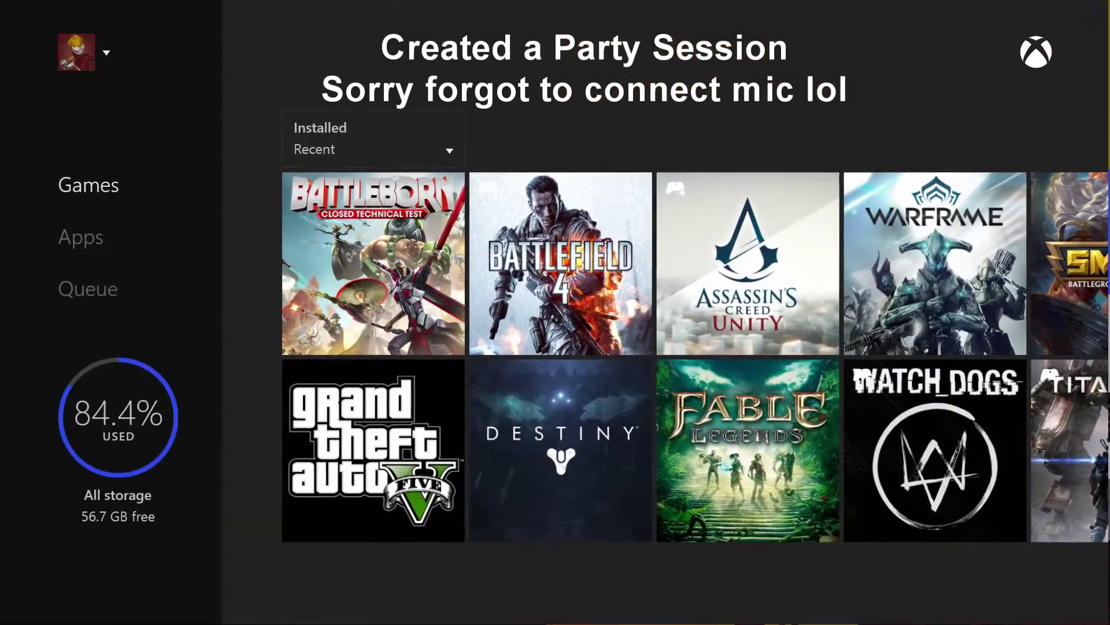
{"action": "key", "text": "Home"}
{"action": "key", "text": "Home"}
{"action": "key", "text": "Up"}
{"action": "key", "text": "Return"}
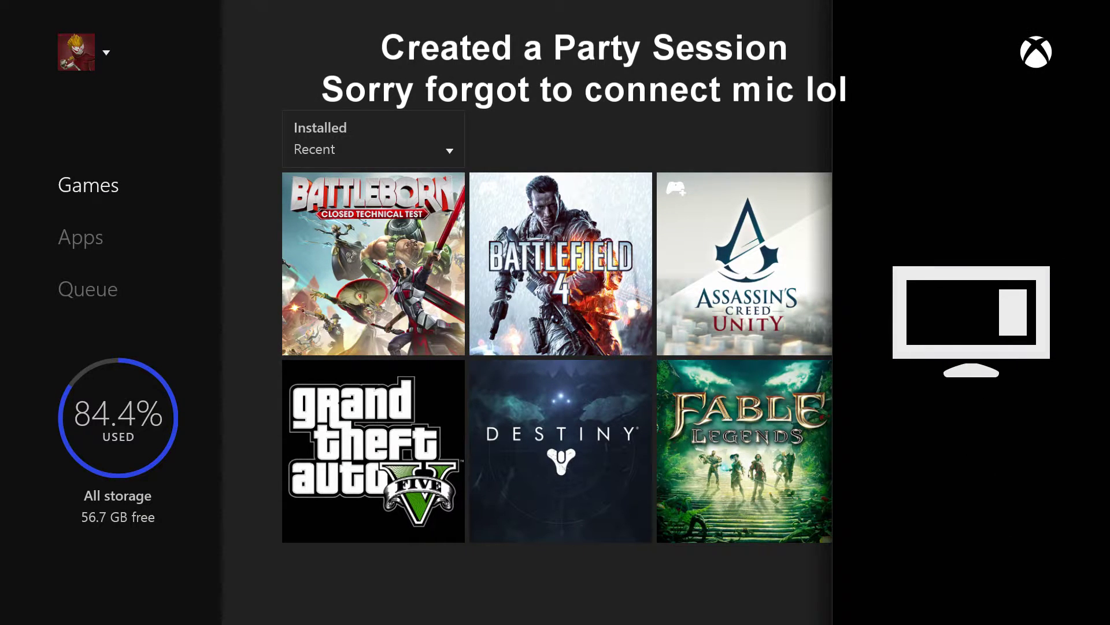
{"action": "key", "text": "Down"}
{"action": "key", "text": "Return"}
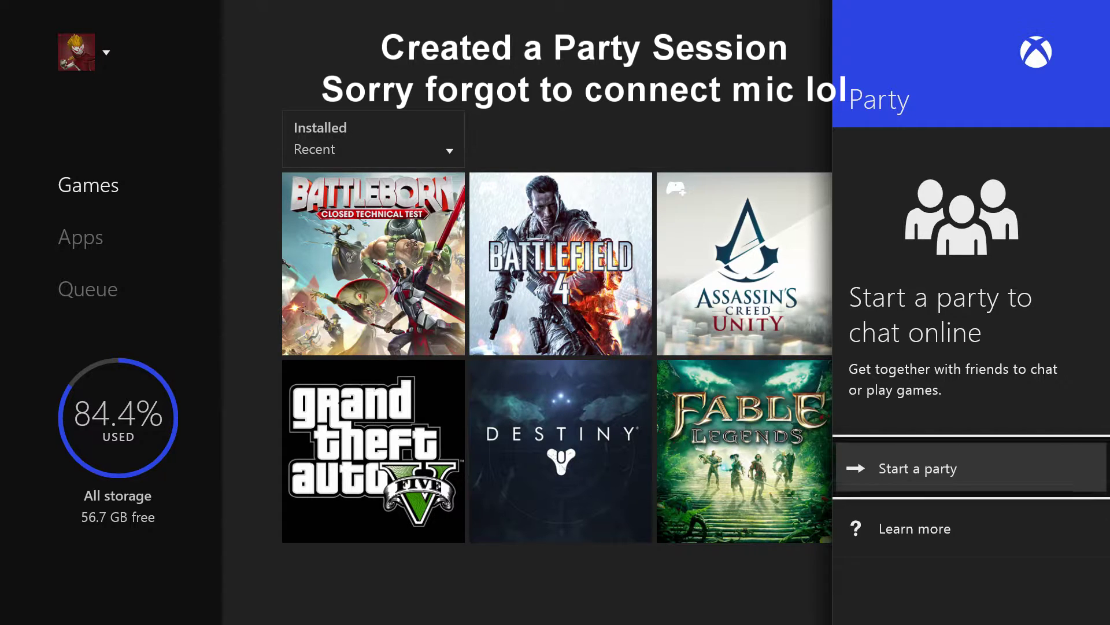
{"action": "key", "text": "Return"}
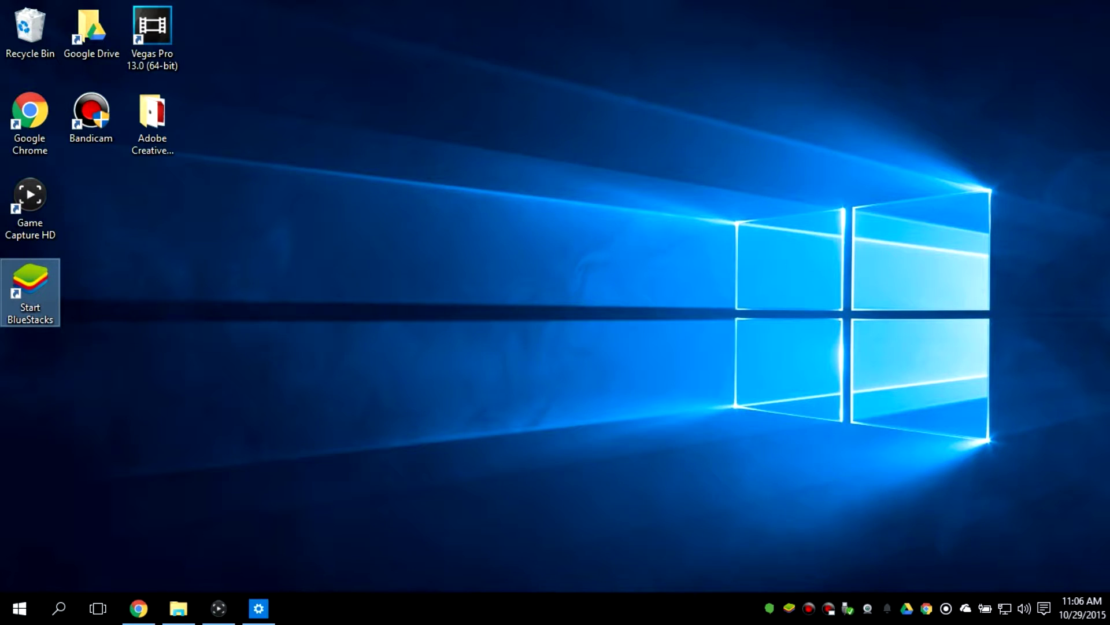
Empty the Recycle Bin on the Windows desktop and confirm the deletion.
{"action": "right_click", "coordinate": [30, 27]}
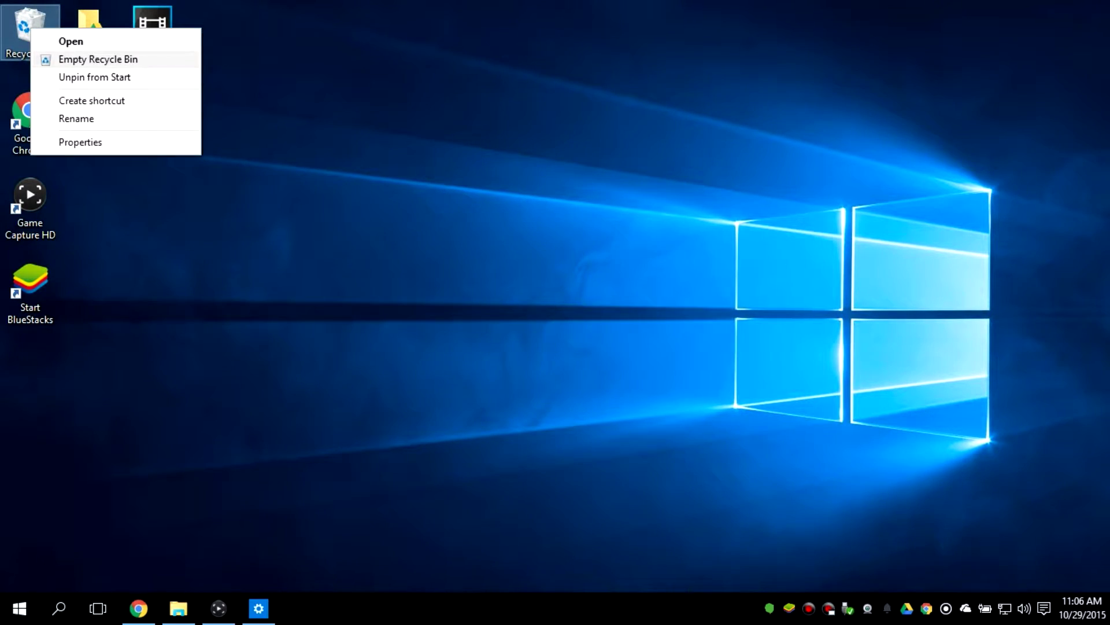
{"action": "left_click", "coordinate": [98, 59]}
{"action": "key", "text": "Return"}
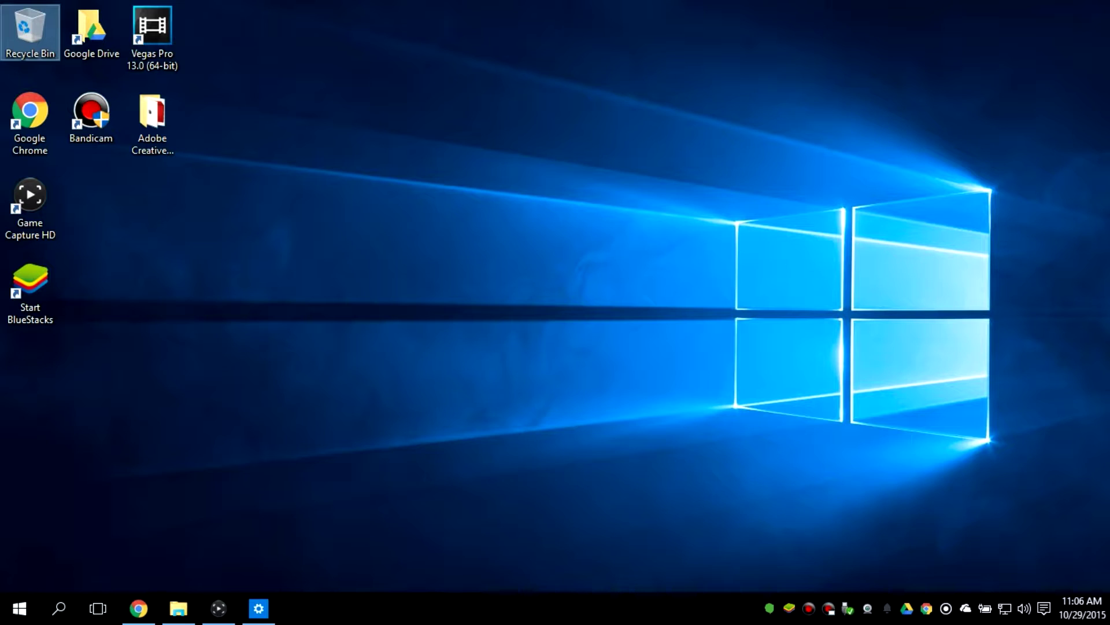
Switch to Google Chrome and copy the account's e-mail address from the Microsoft account home page.
{"action": "key", "text": "super"}
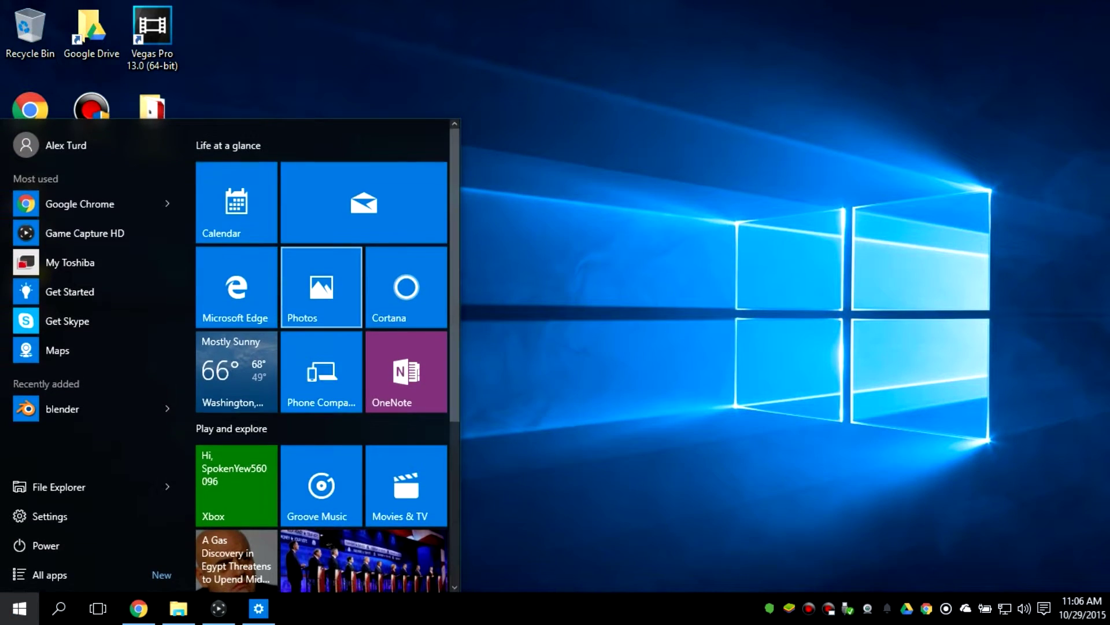
{"action": "left_click", "coordinate": [19, 609]}
{"action": "left_click", "coordinate": [139, 609]}
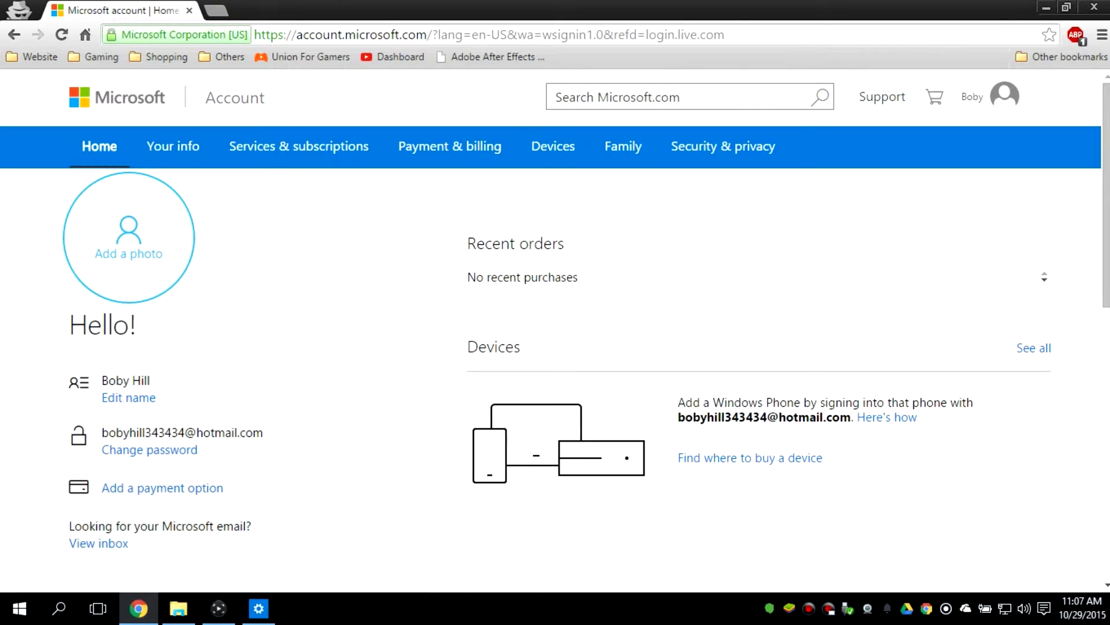
{"action": "left_click_drag", "start_coordinate": [263, 432], "coordinate": [184, 433]}
{"action": "left_click", "coordinate": [272, 435]}
{"action": "mouse_move", "coordinate": [265, 433]}
{"action": "left_mouse_down"}
{"action": "mouse_move", "coordinate": [142, 450]}
{"action": "mouse_move", "coordinate": [96, 435]}
{"action": "mouse_move", "coordinate": [346, 405]}
{"action": "mouse_move", "coordinate": [243, 432]}
{"action": "mouse_move", "coordinate": [263, 433]}
{"action": "left_mouse_up"}
{"action": "key", "text": "ctrl+c"}
{"action": "left_click", "coordinate": [276, 435]}
{"action": "right_click", "coordinate": [241, 434]}
{"action": "left_click", "coordinate": [260, 446]}
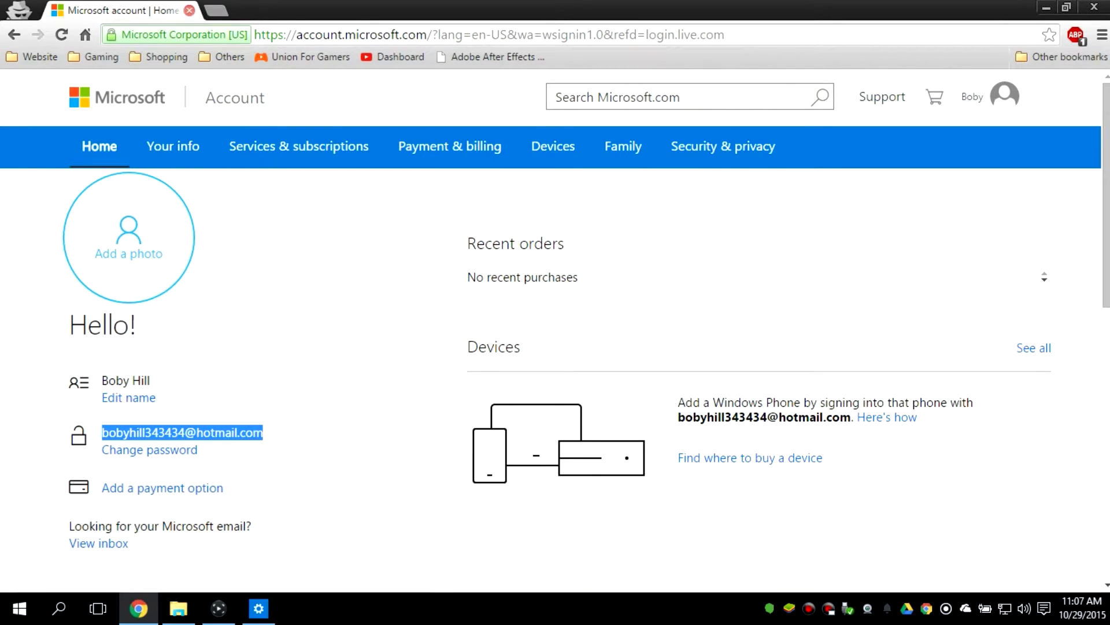
Close the Microsoft account page, switch to Settings, and add another user to this PC with the copied e-mail address.
{"action": "left_click", "coordinate": [190, 10]}
{"action": "left_click", "coordinate": [19, 608]}
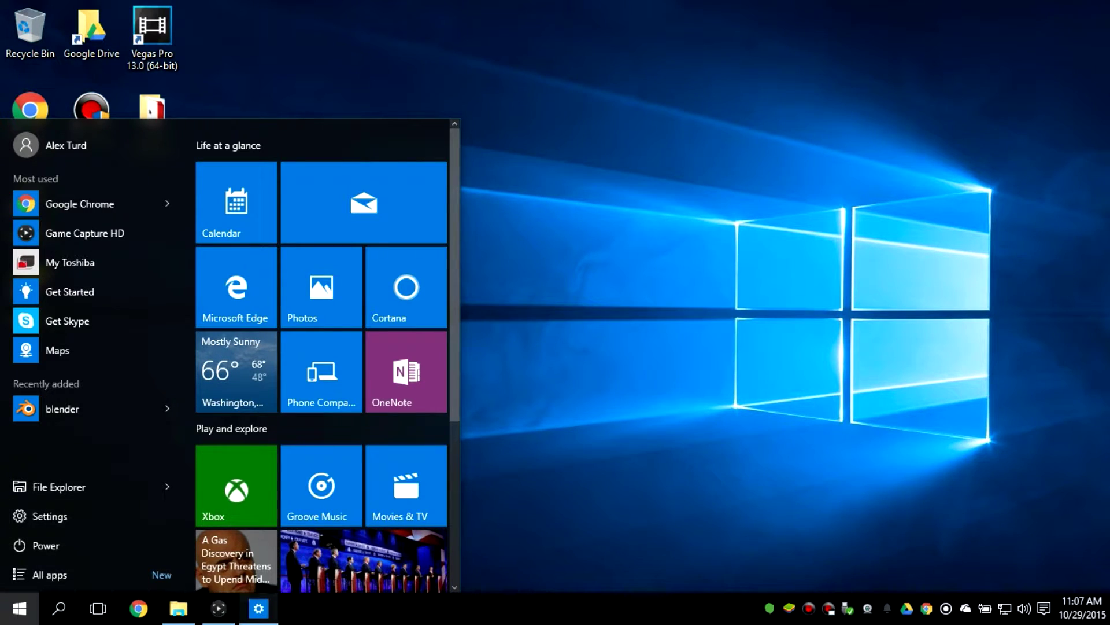
{"action": "left_click", "coordinate": [259, 608]}
{"action": "left_click", "coordinate": [411, 250]}
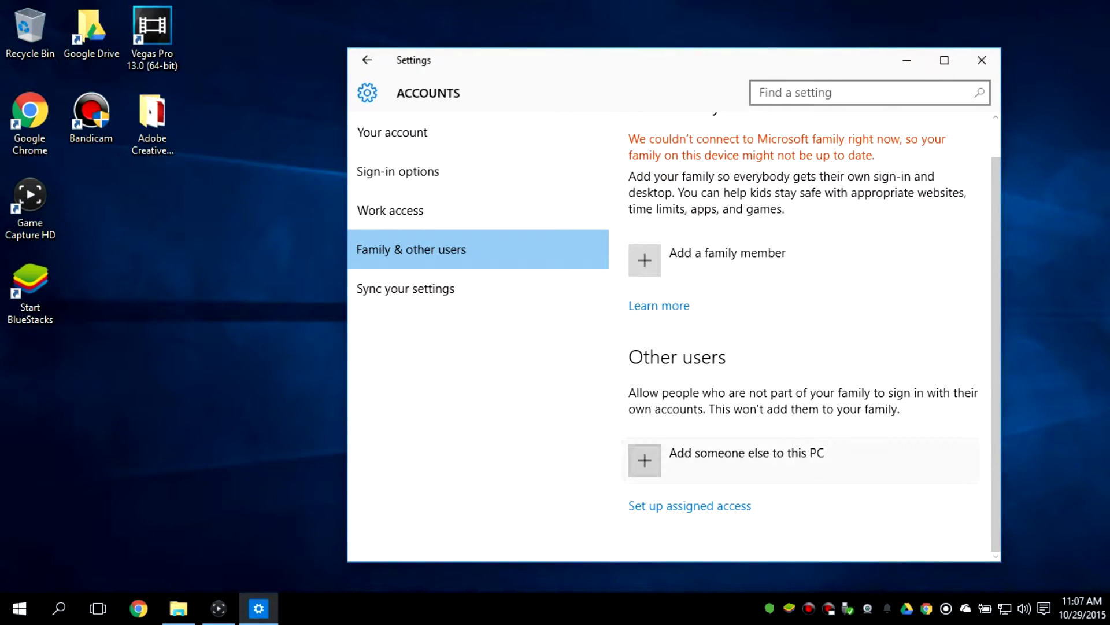
{"action": "left_click", "coordinate": [694, 454]}
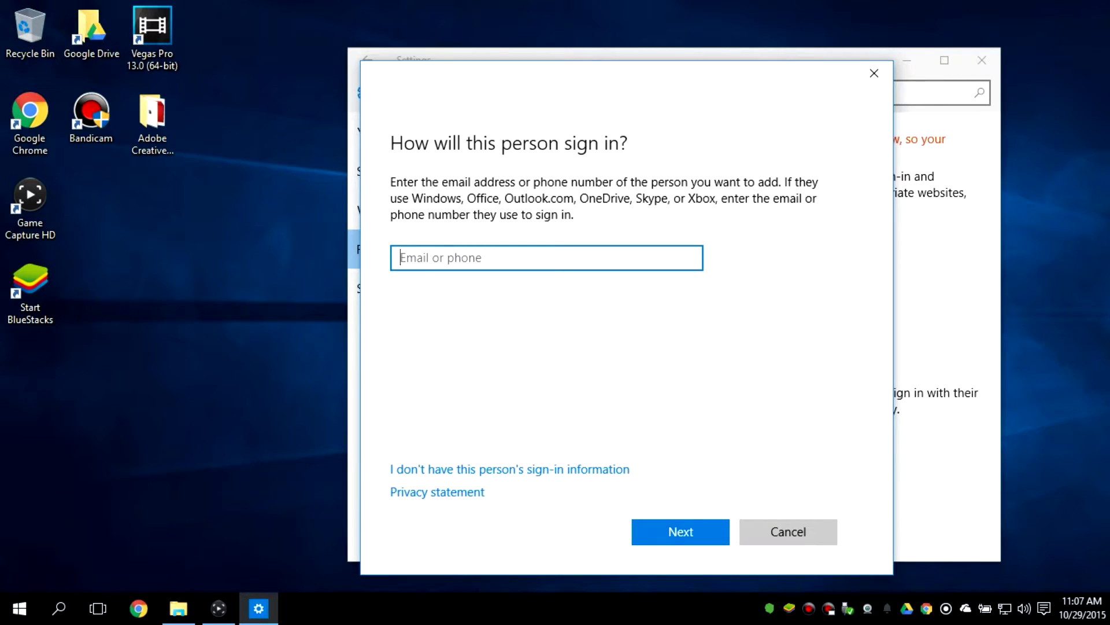
{"action": "key", "text": "ctrl+v"}
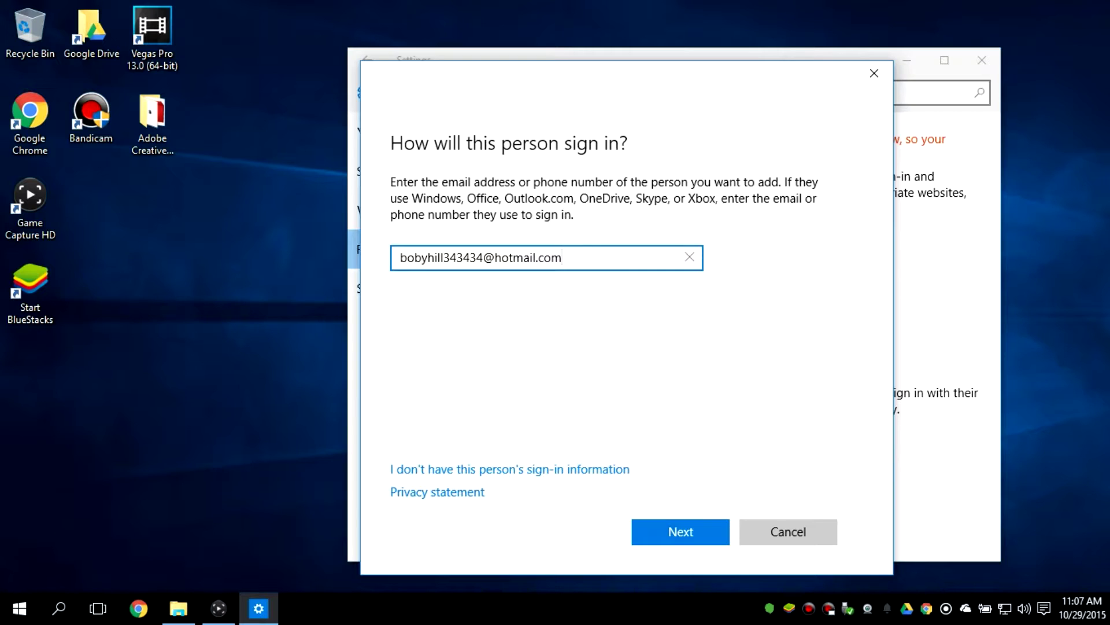
{"action": "key", "text": "Return"}
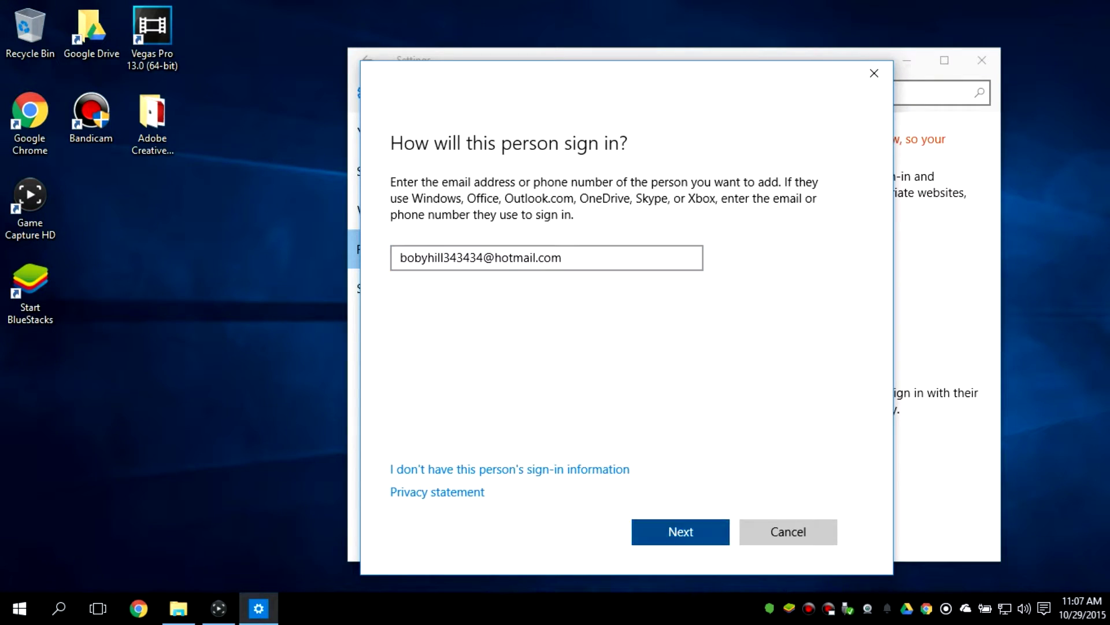
{"action": "key", "text": "Return"}
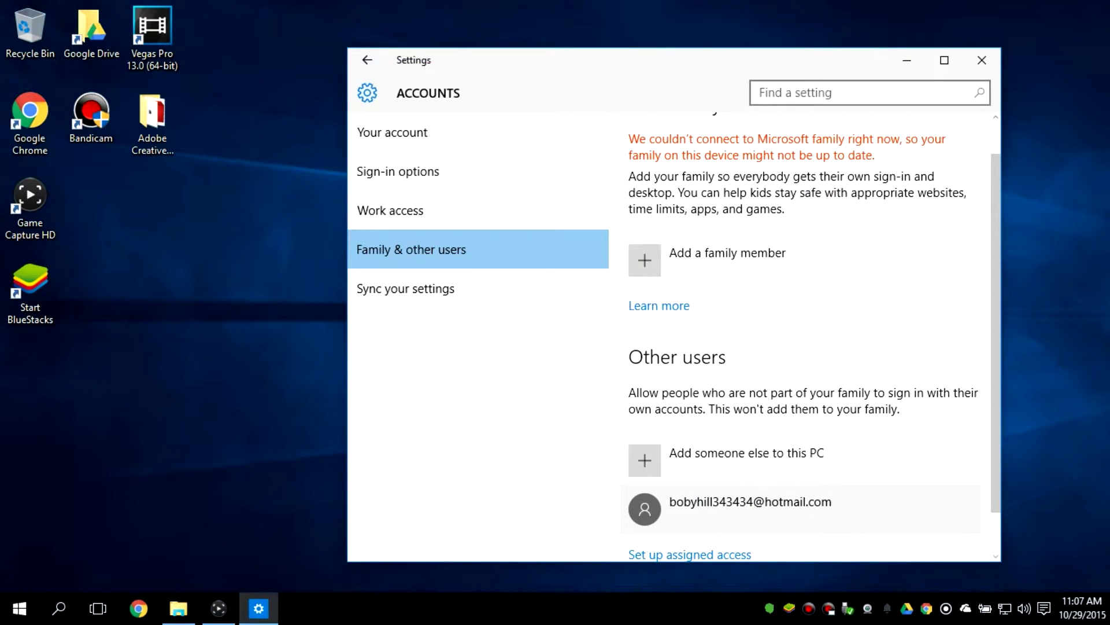
Remove the newly added account under Other users, deleting its account and data.
{"action": "scroll", "coordinate": [815, 336], "scroll_direction": "down", "scroll_amount": 2}
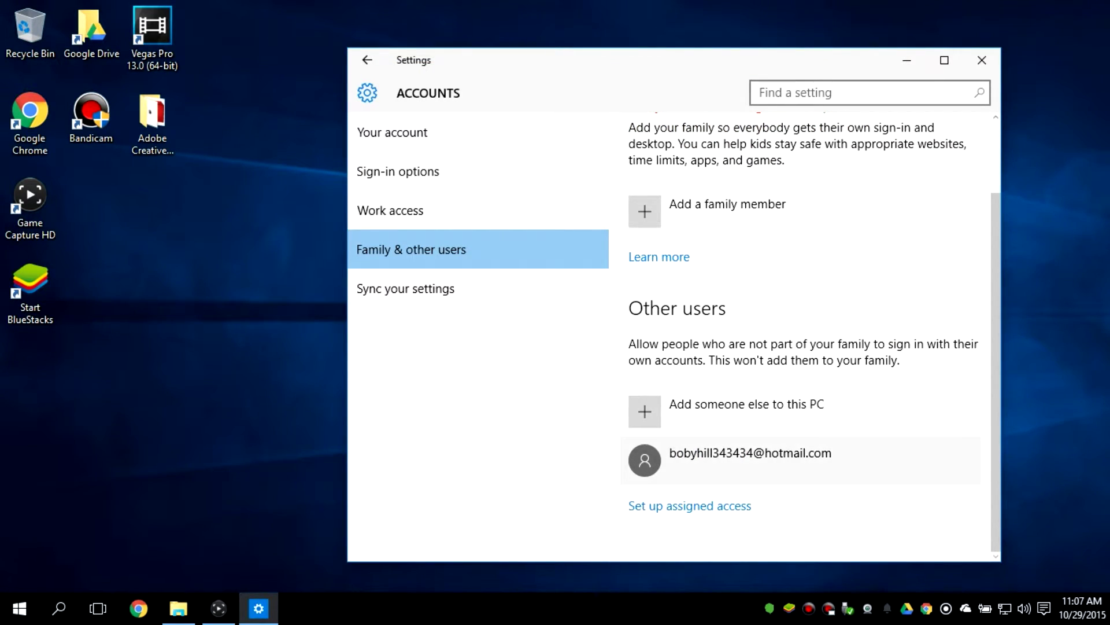
{"action": "left_click", "coordinate": [801, 461]}
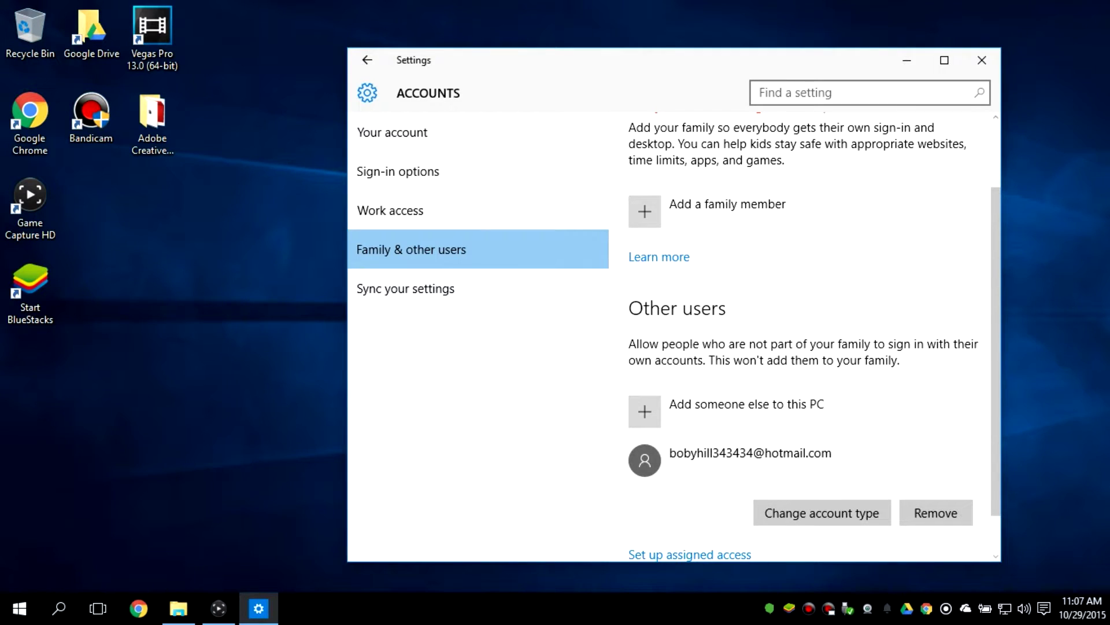
{"action": "left_click", "coordinate": [936, 513]}
{"action": "left_click", "coordinate": [936, 512]}
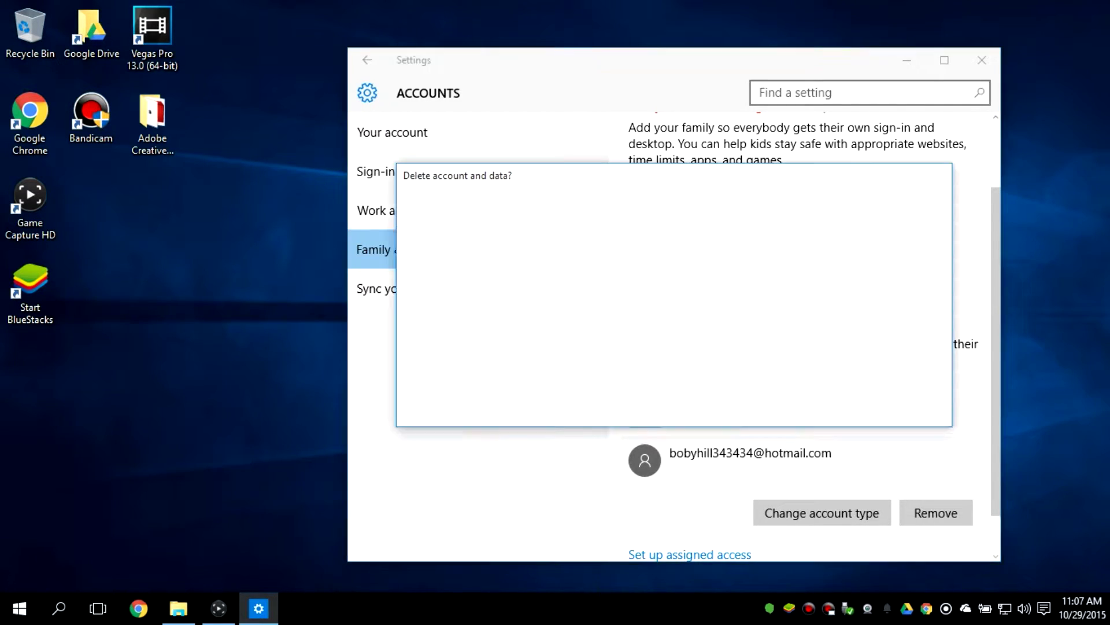
{"action": "left_click", "coordinate": [774, 393]}
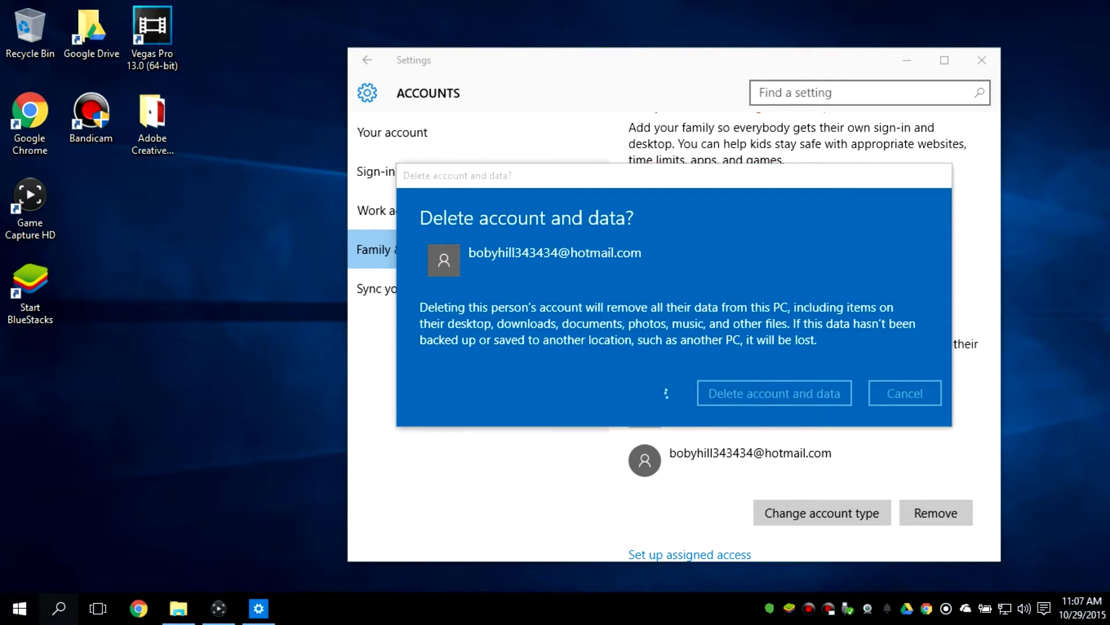
Open the Xbox app, checking on the account deletion in Settings while it loads.
{"action": "key", "text": "super"}
{"action": "left_click", "coordinate": [237, 484]}
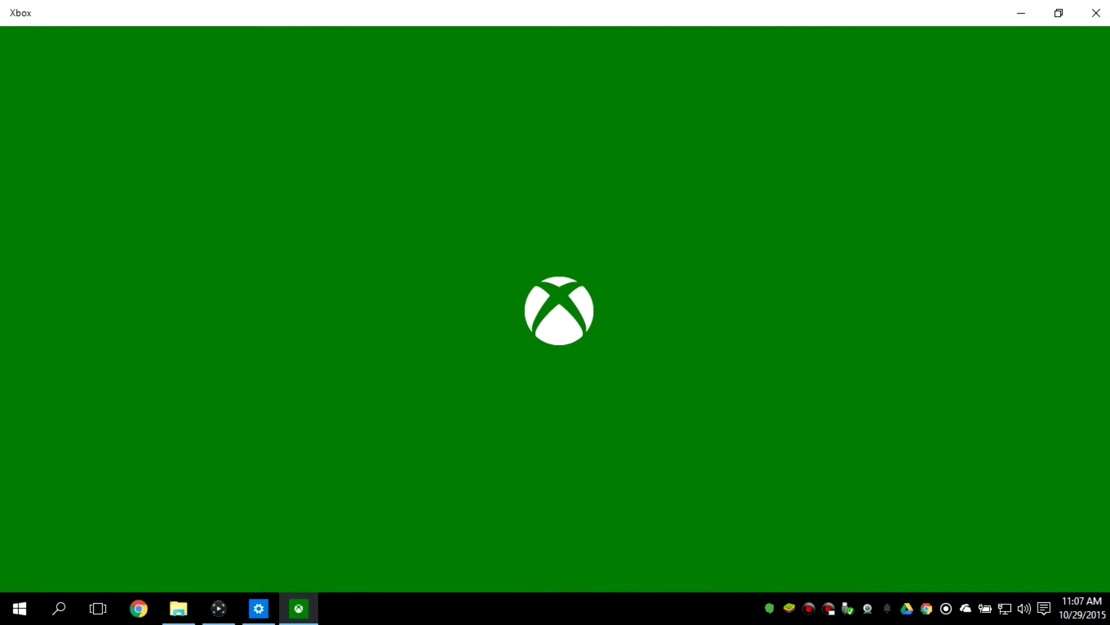
{"action": "left_click", "coordinate": [259, 608]}
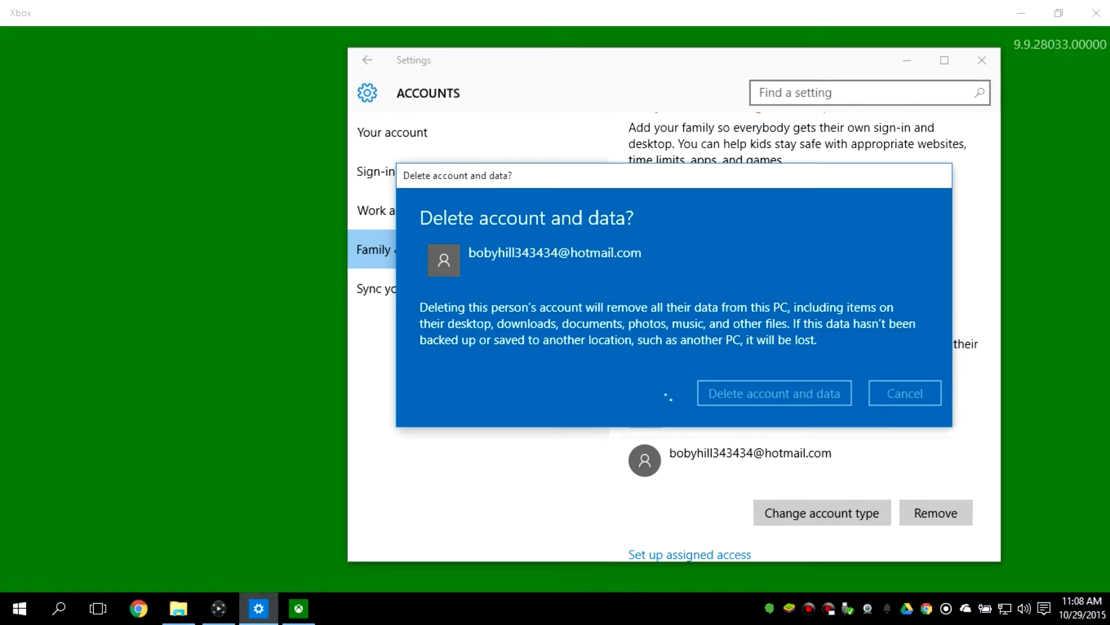
{"action": "left_click", "coordinate": [298, 608]}
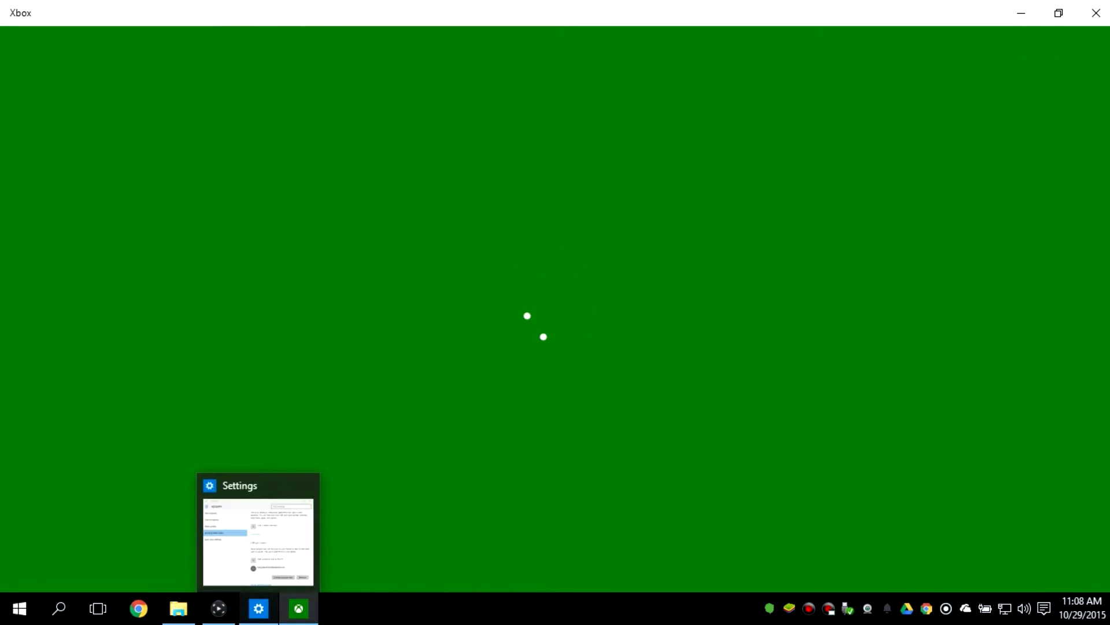
{"action": "left_click", "coordinate": [258, 608]}
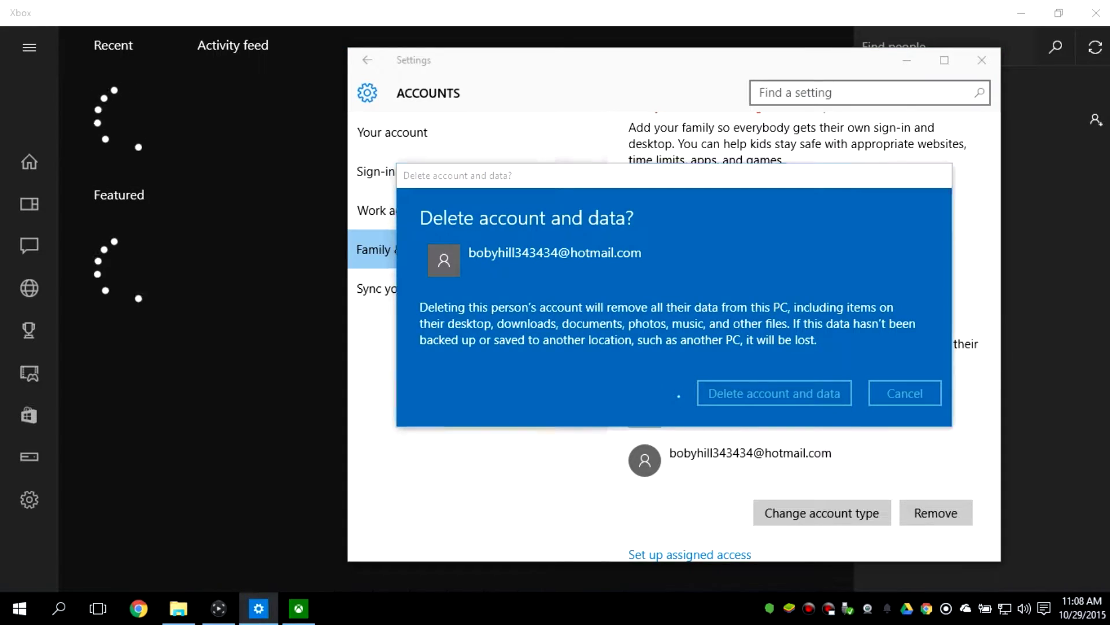
{"action": "key", "text": "alt+Tab"}
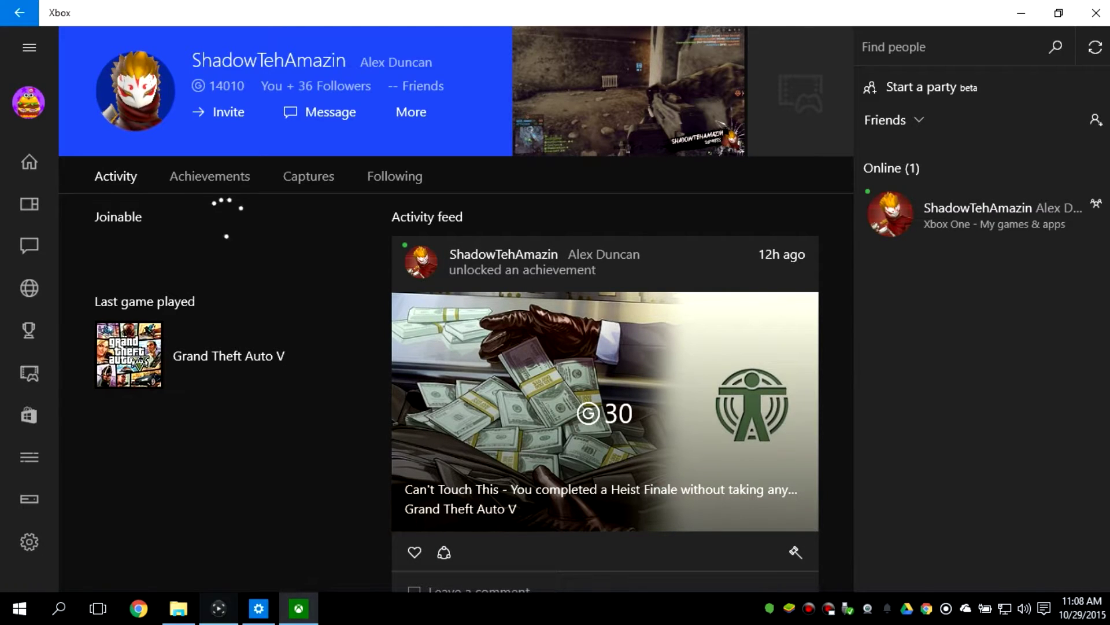
Switch to Game Capture HD, set the Live Commentary audio input to CABLE Output (VB-Audio Virtual Cable), and minimize the window.
{"action": "left_click", "coordinate": [219, 608]}
{"action": "left_click", "coordinate": [917, 383]}
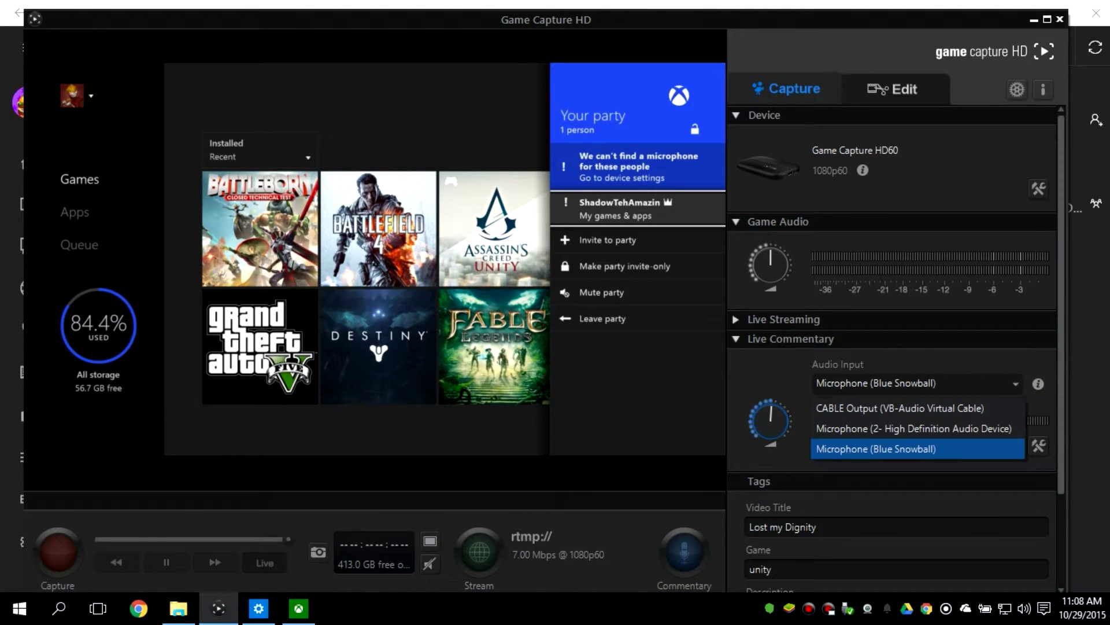
{"action": "left_click", "coordinate": [900, 408]}
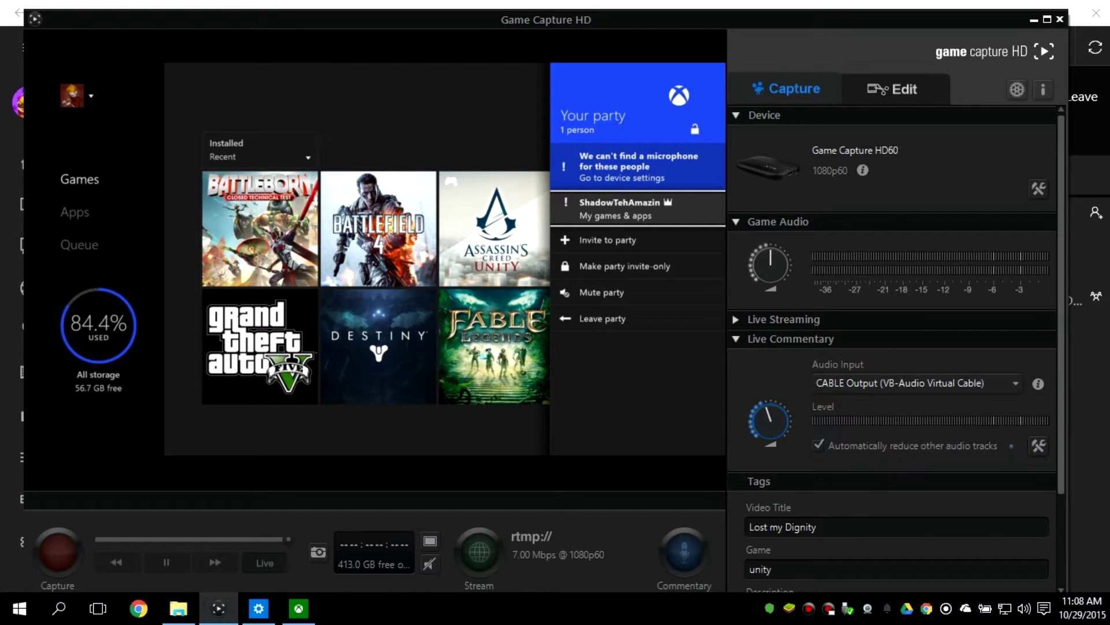
{"action": "left_click", "coordinate": [1034, 20]}
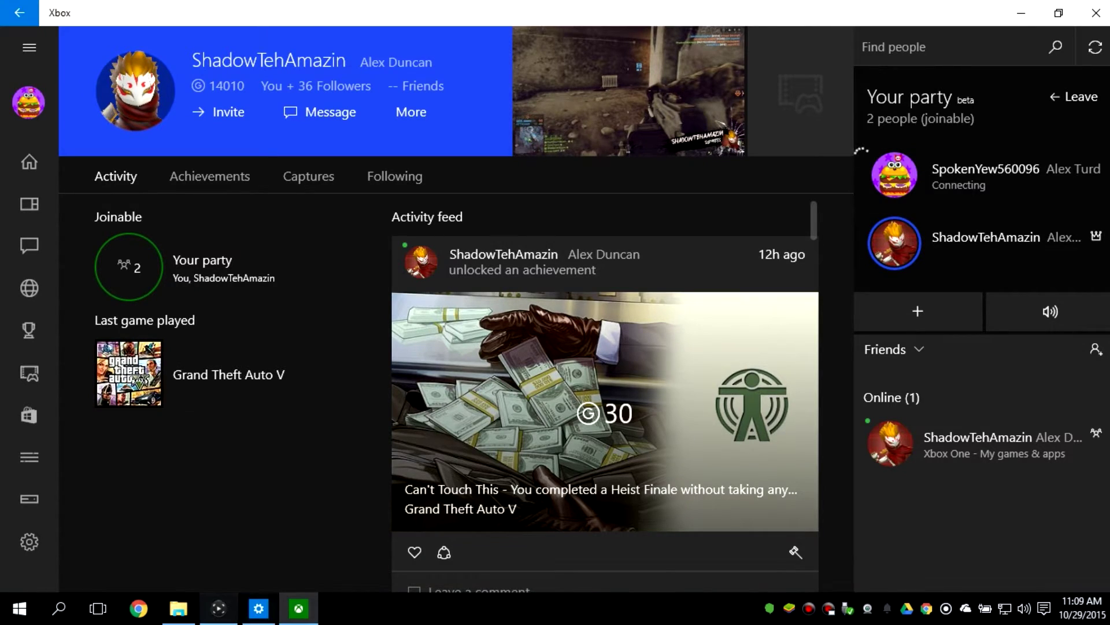
Check the party members' connection in Game Capture HD and the Xbox app, and try toggling the capture preview's sound.
{"action": "key", "text": "alt+Tab"}
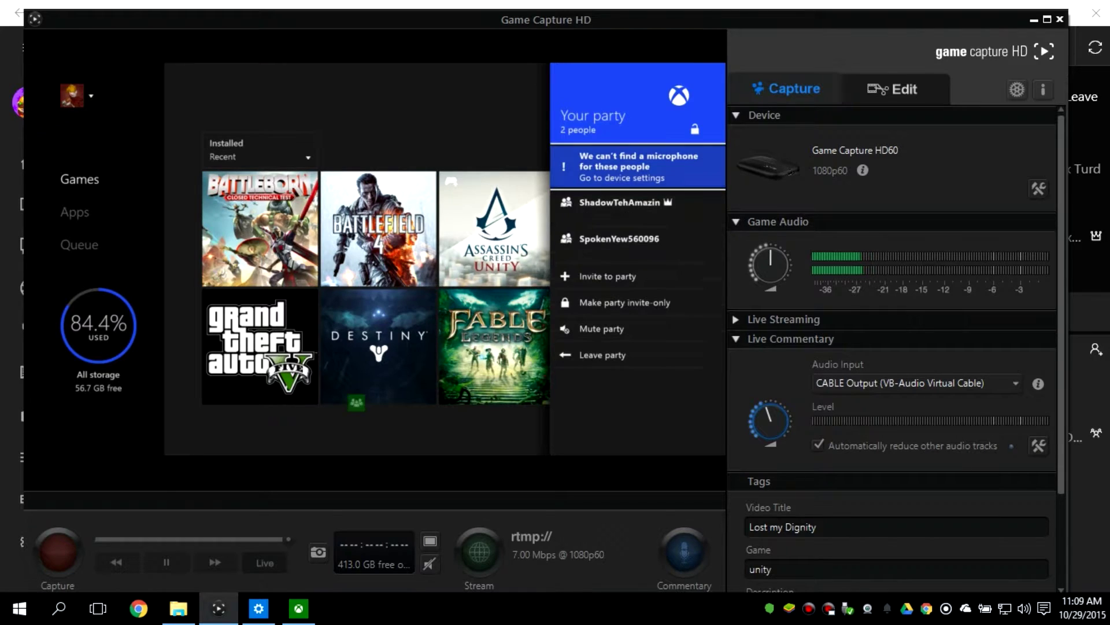
{"action": "key", "text": "alt+Tab"}
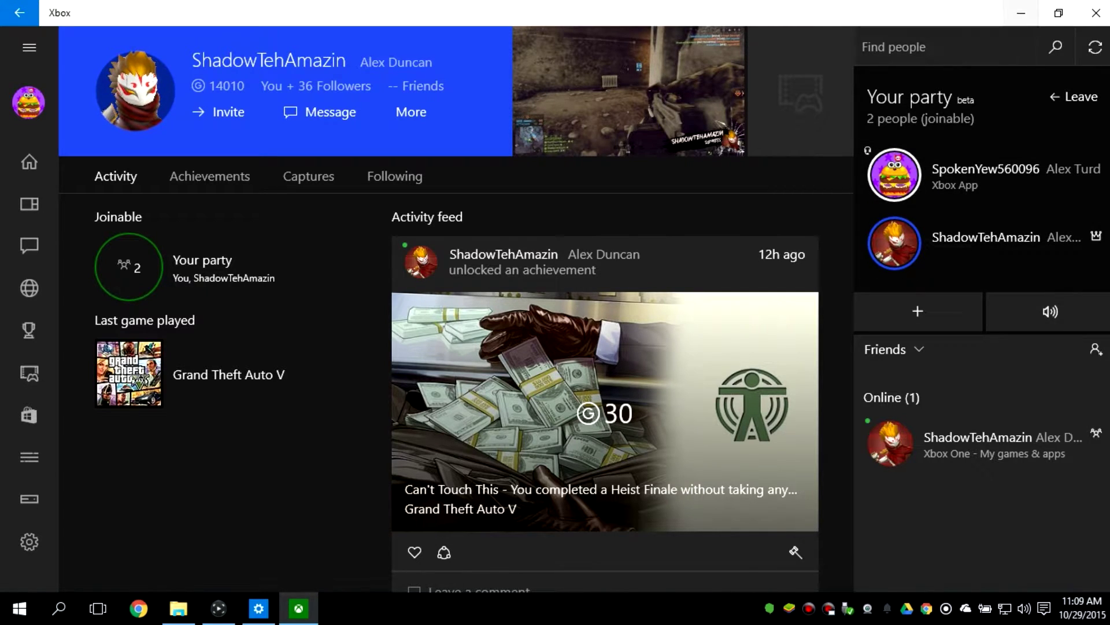
{"action": "left_click", "coordinate": [1022, 13]}
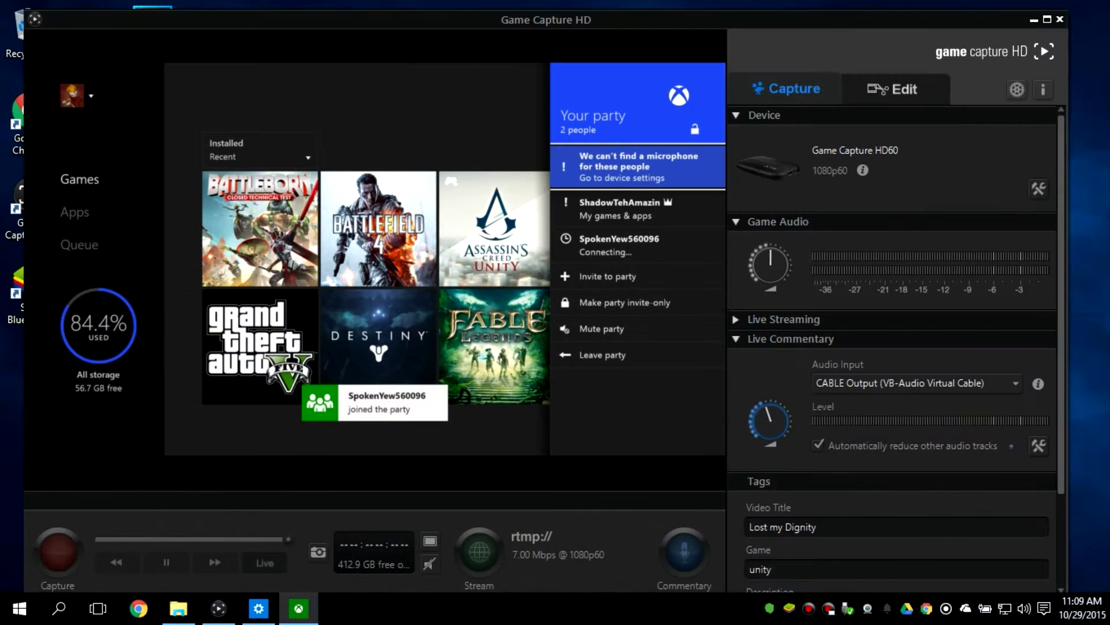
{"action": "left_click", "coordinate": [430, 564]}
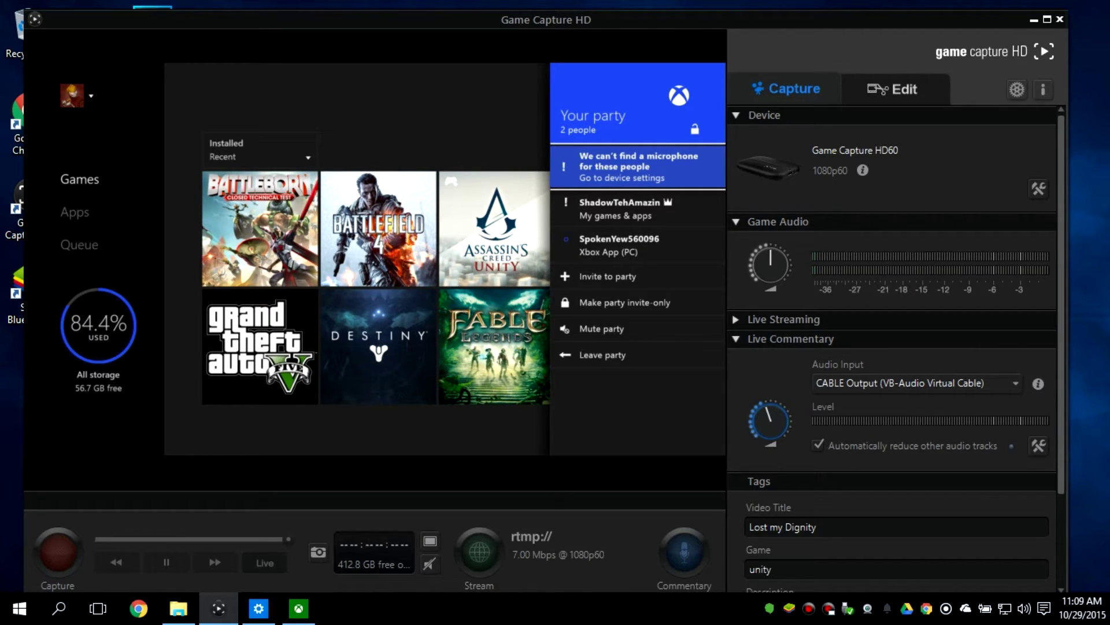
Switch to Chrome and search the web for "virtualaudio calbe free".
{"action": "left_click", "coordinate": [139, 609]}
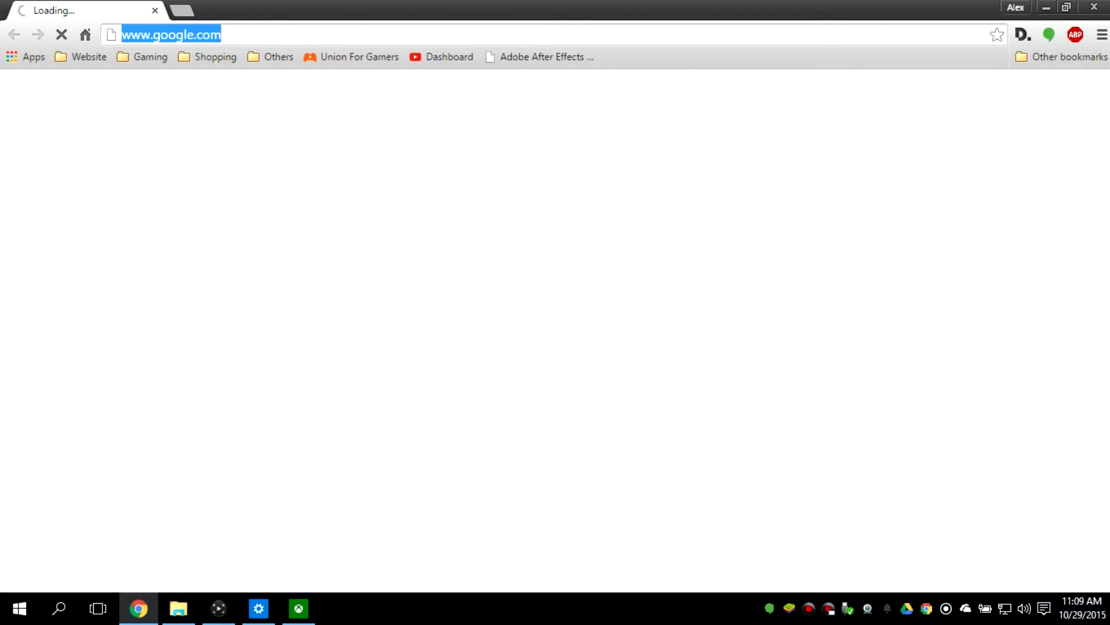
{"action": "type", "text": "virtual"}
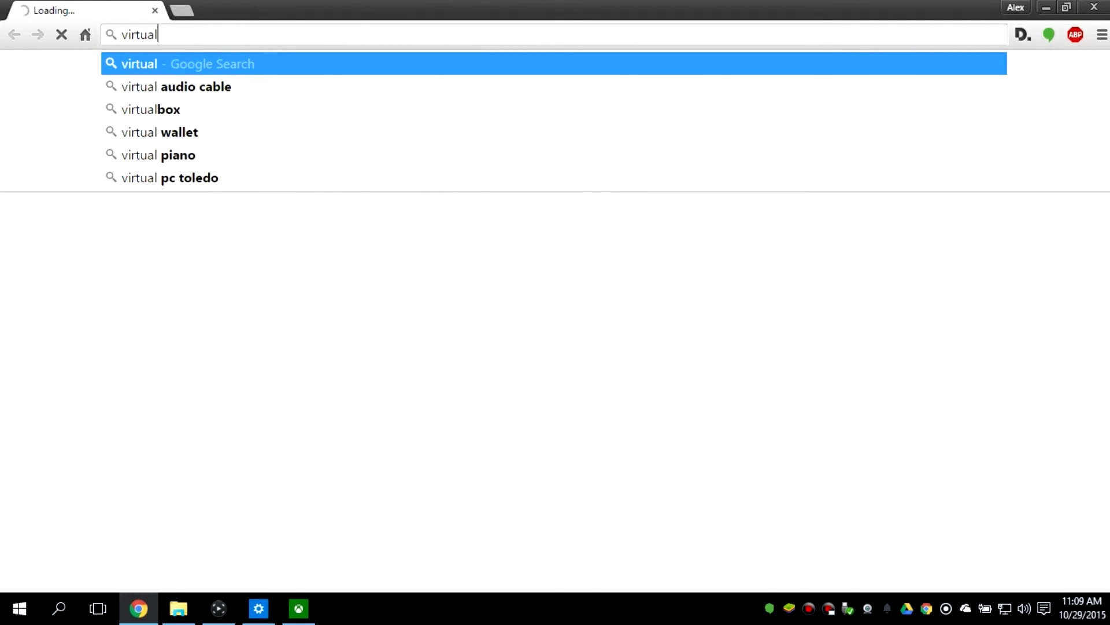
{"action": "type", "text": "audio "}
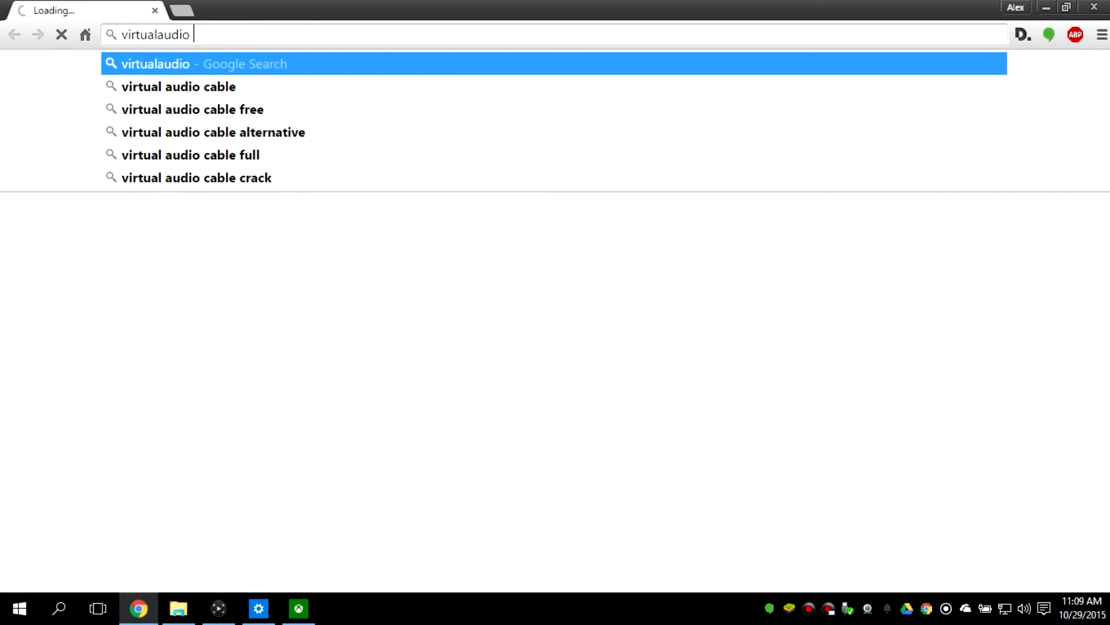
{"action": "type", "text": "calbe free"}
{"action": "key", "text": "Return"}
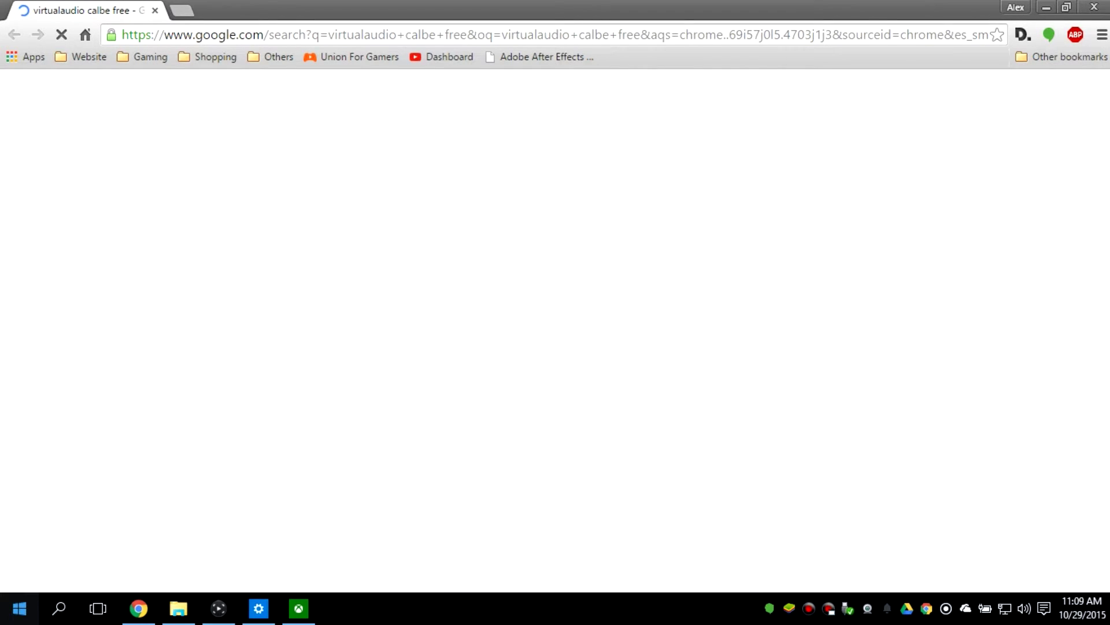
{"action": "key", "text": "super"}
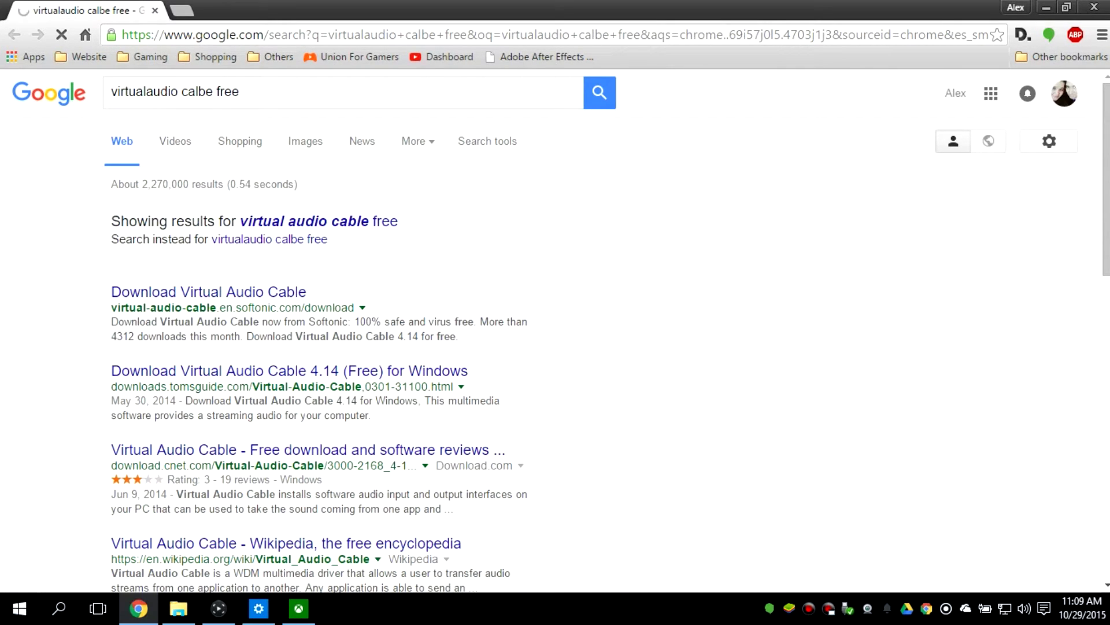
Look through the search results, open the VB-Audio Virtual Apps link from the second results page, and close the extra browser tab.
{"action": "scroll", "coordinate": [555, 329], "scroll_direction": "down", "scroll_amount": 4}
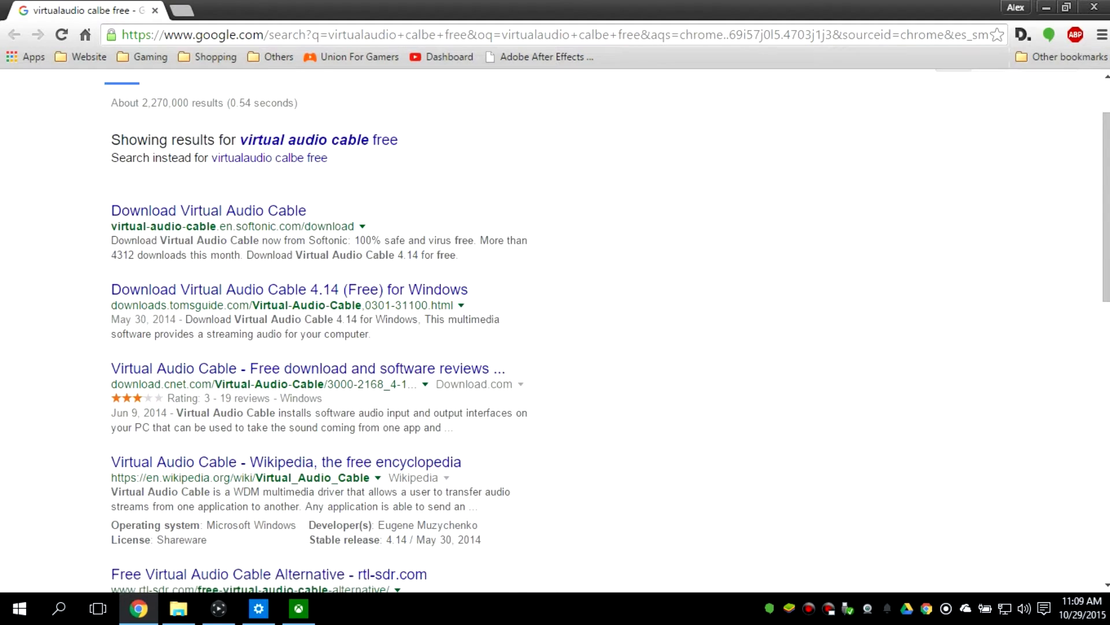
{"action": "scroll", "coordinate": [555, 330], "scroll_direction": "down", "scroll_amount": 7}
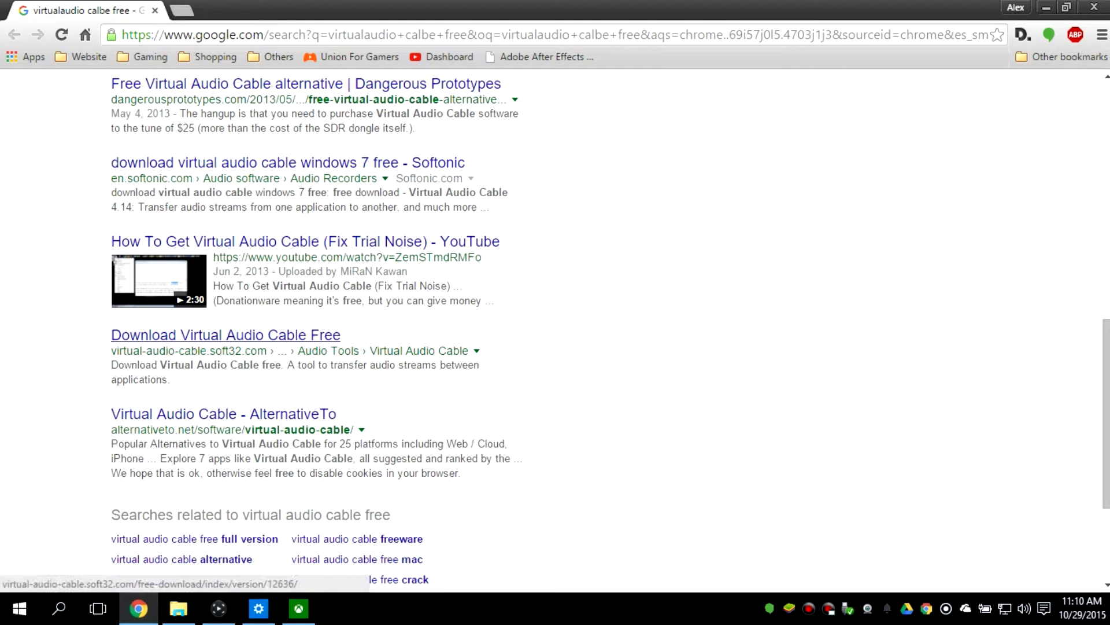
{"action": "scroll", "coordinate": [556, 330], "scroll_direction": "down", "scroll_amount": 1}
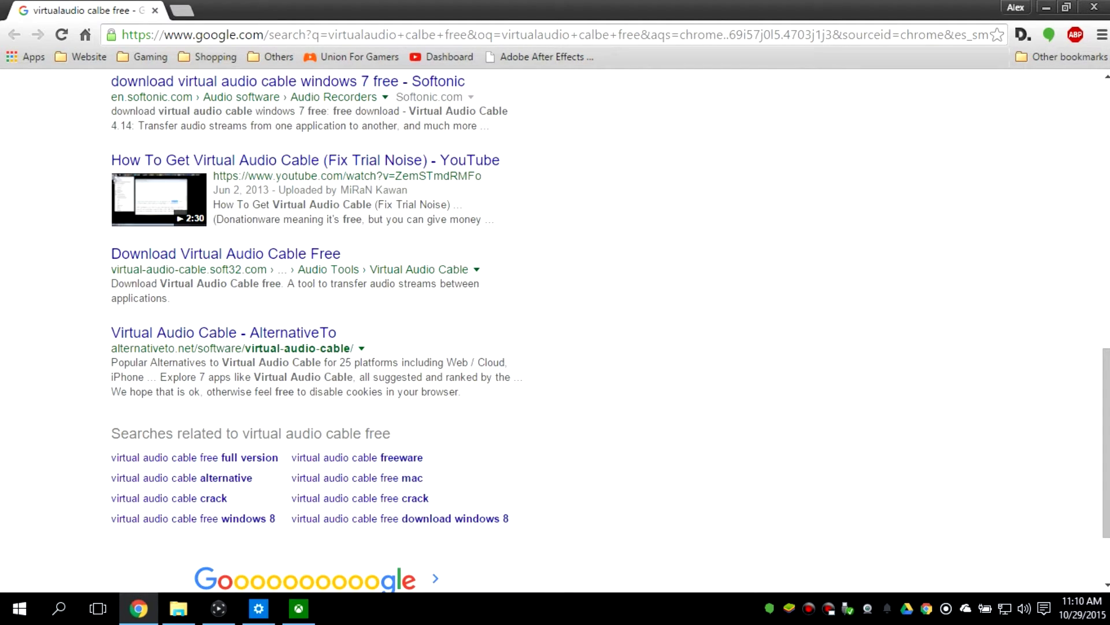
{"action": "right_click", "coordinate": [306, 474]}
{"action": "left_click", "coordinate": [330, 349]}
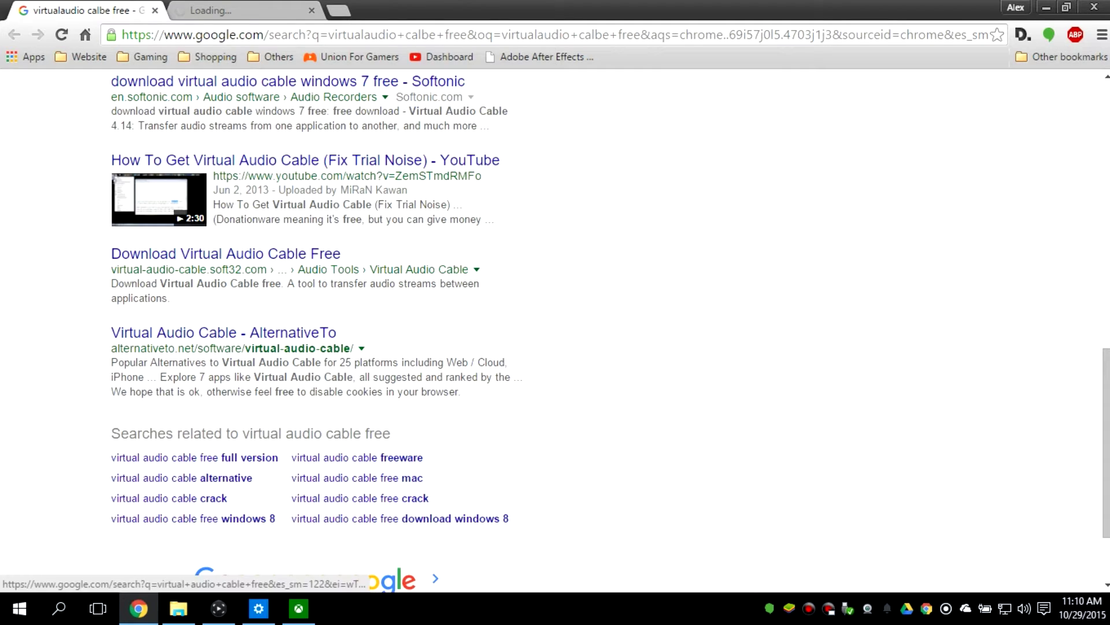
{"action": "left_click", "coordinate": [435, 579]}
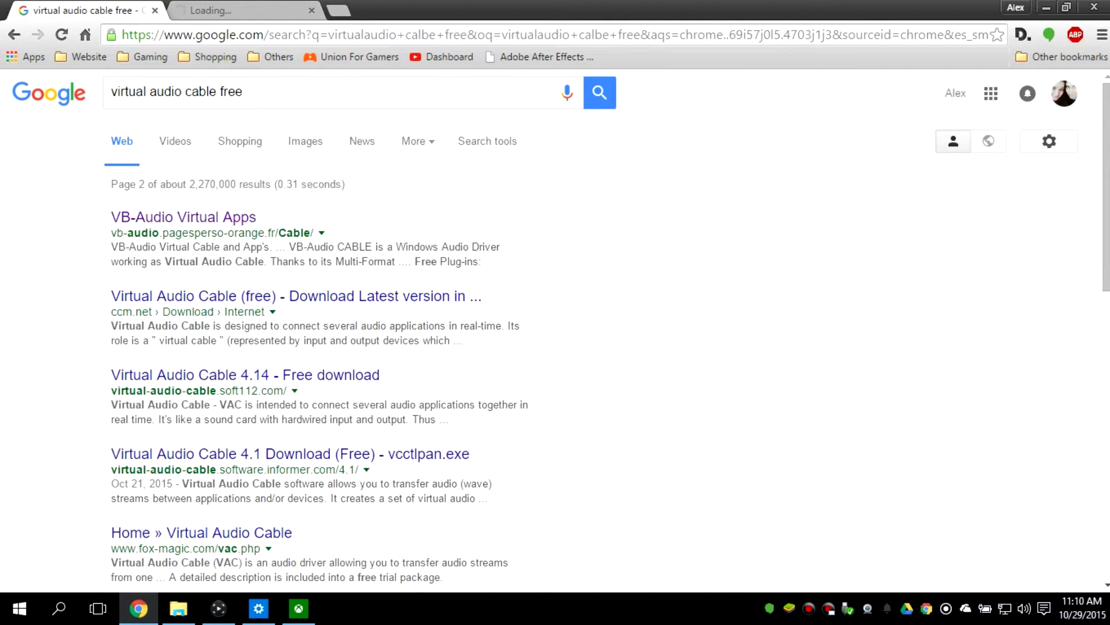
{"action": "left_click", "coordinate": [183, 218]}
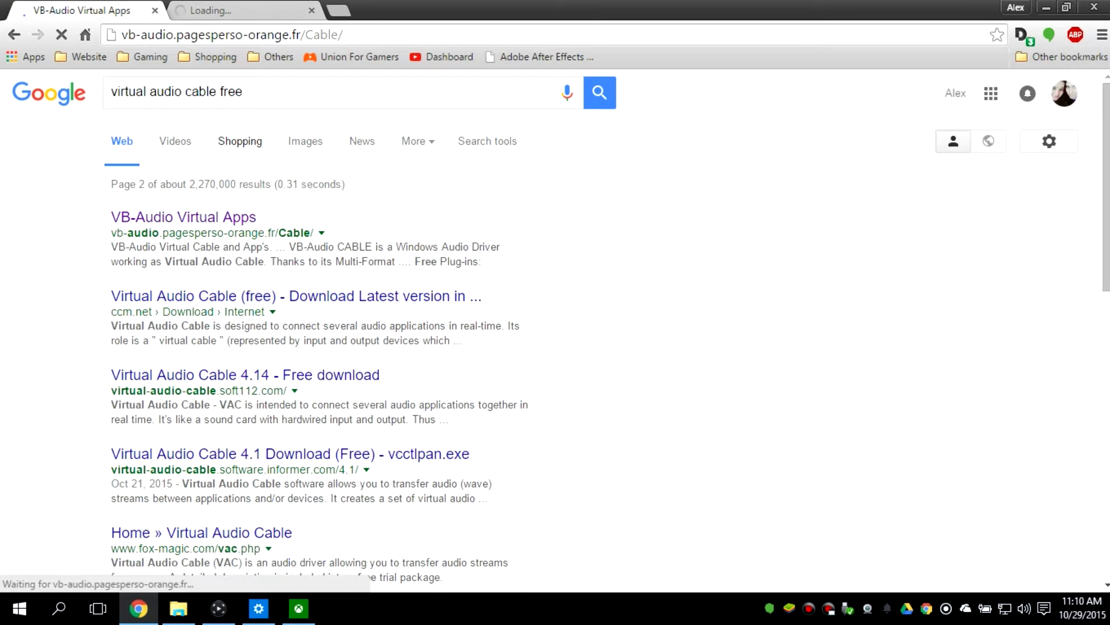
{"action": "left_click", "coordinate": [249, 10]}
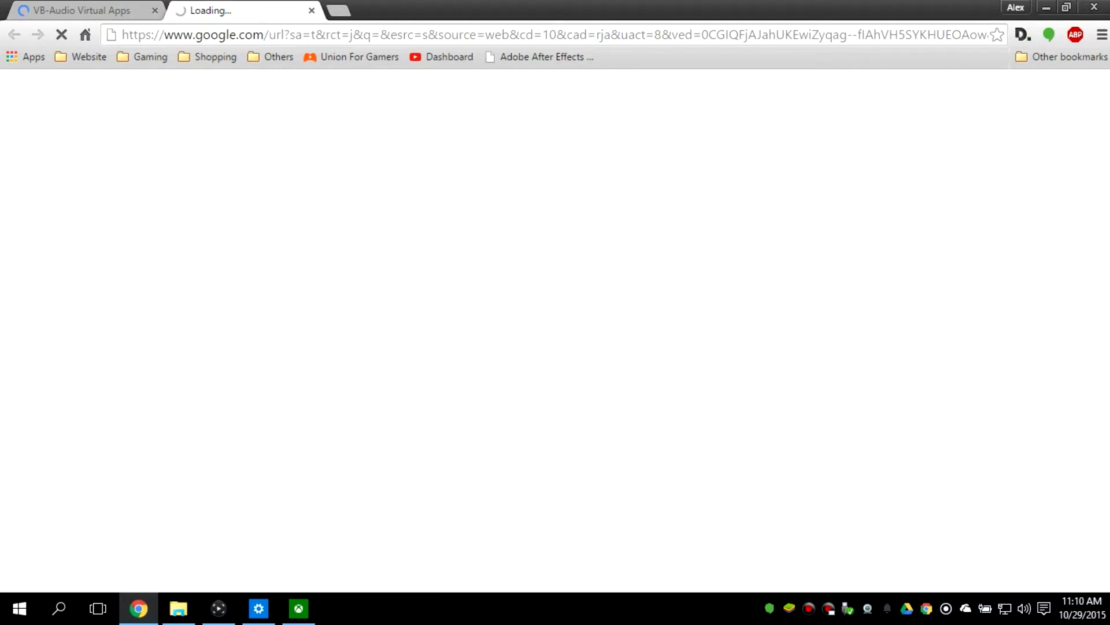
{"action": "left_click", "coordinate": [311, 11]}
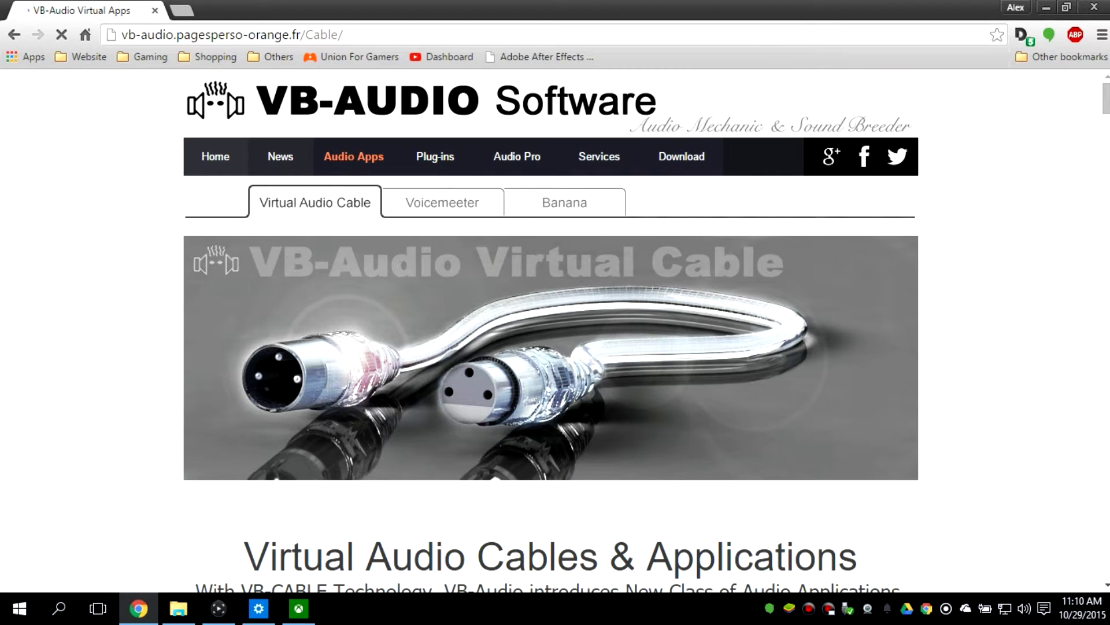
Find the VB-CABLE driver download and installation section on the VB-Audio page.
{"action": "scroll", "coordinate": [550, 330], "scroll_direction": "down", "scroll_amount": 4}
{"action": "scroll", "coordinate": [551, 329], "scroll_direction": "down", "scroll_amount": 8}
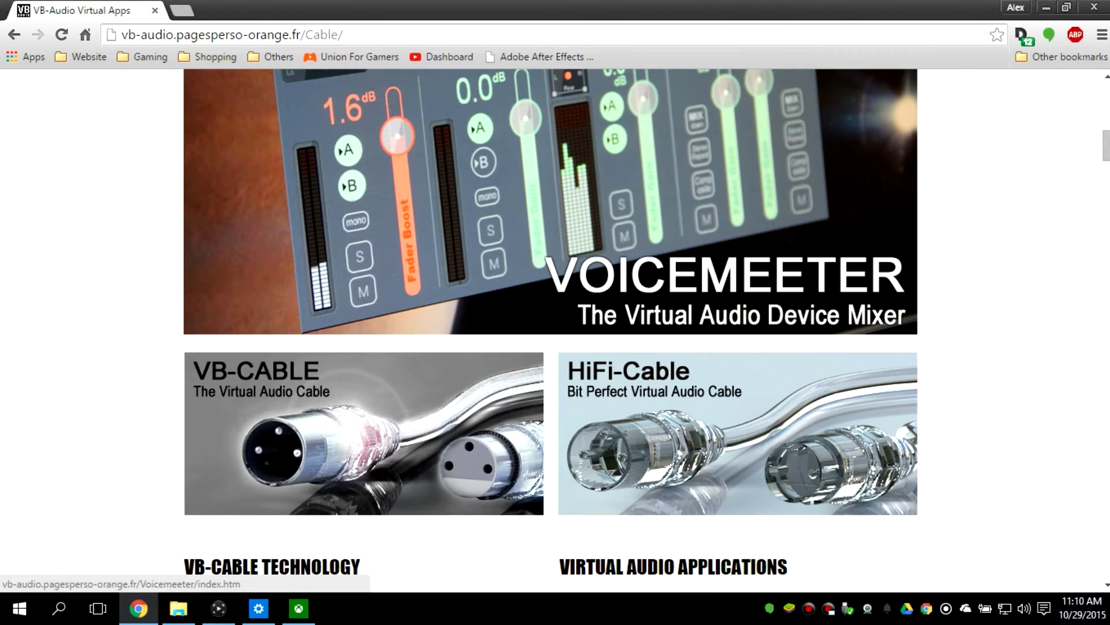
{"action": "scroll", "coordinate": [551, 330], "scroll_direction": "down", "scroll_amount": 3}
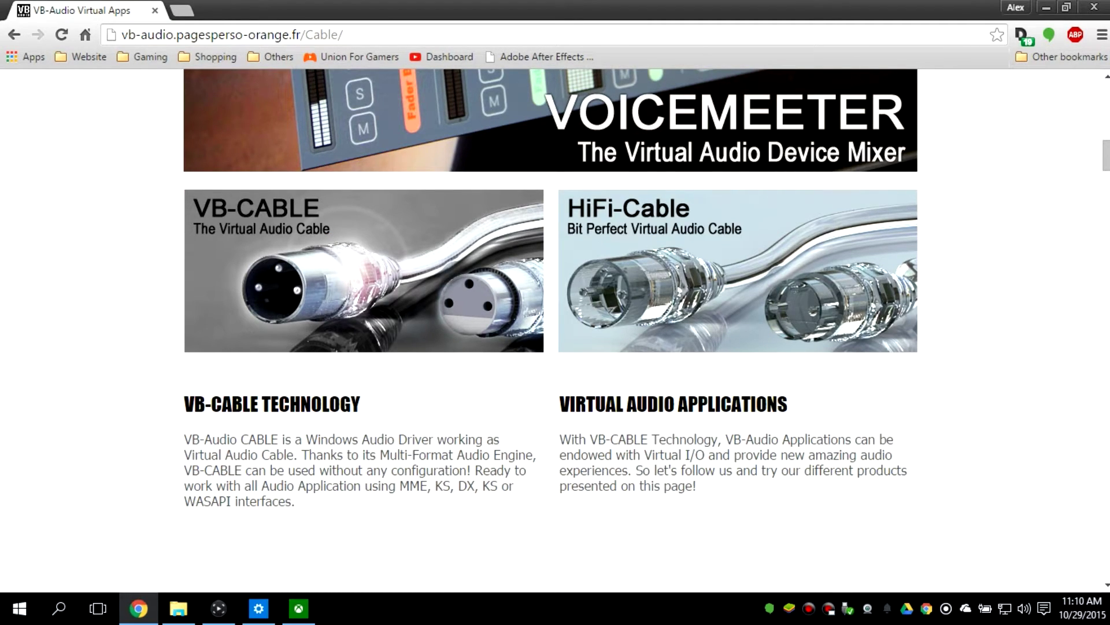
{"action": "scroll", "coordinate": [550, 330], "scroll_direction": "down", "scroll_amount": 15}
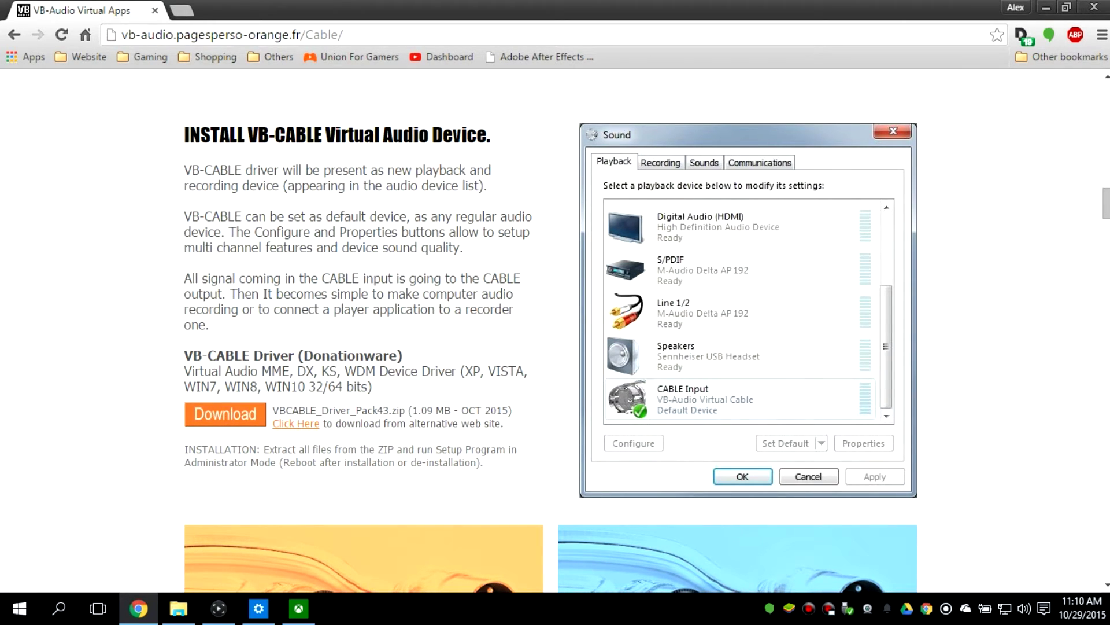
Open the Windows Sound settings and check the playback devices and the CABLE Output recording device.
{"action": "key", "text": "super"}
{"action": "type", "text": "s"}
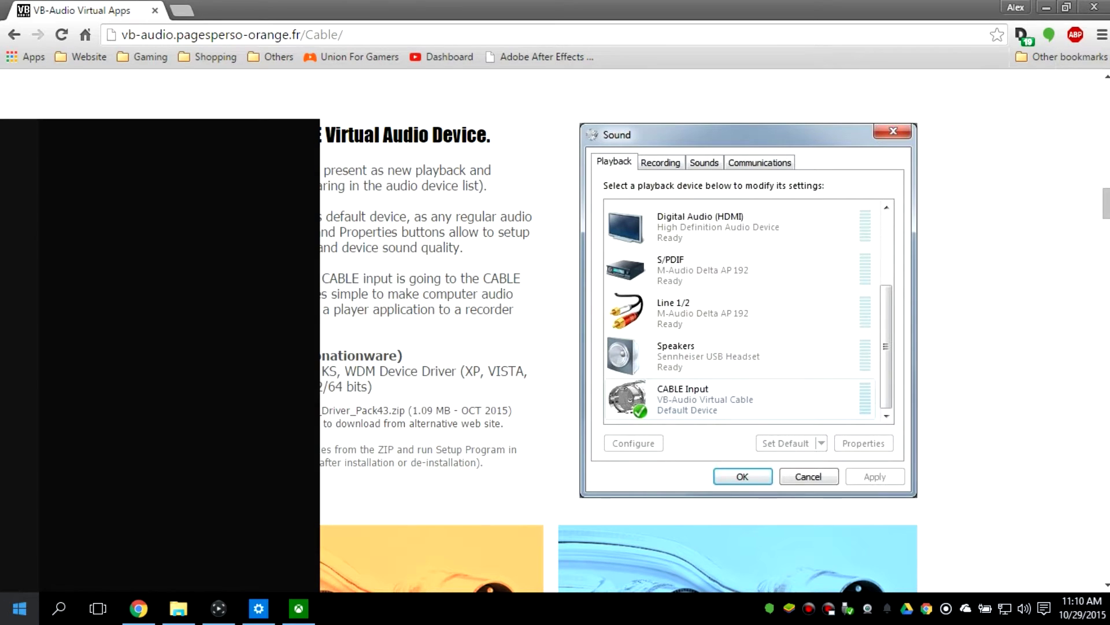
{"action": "type", "text": "sound"}
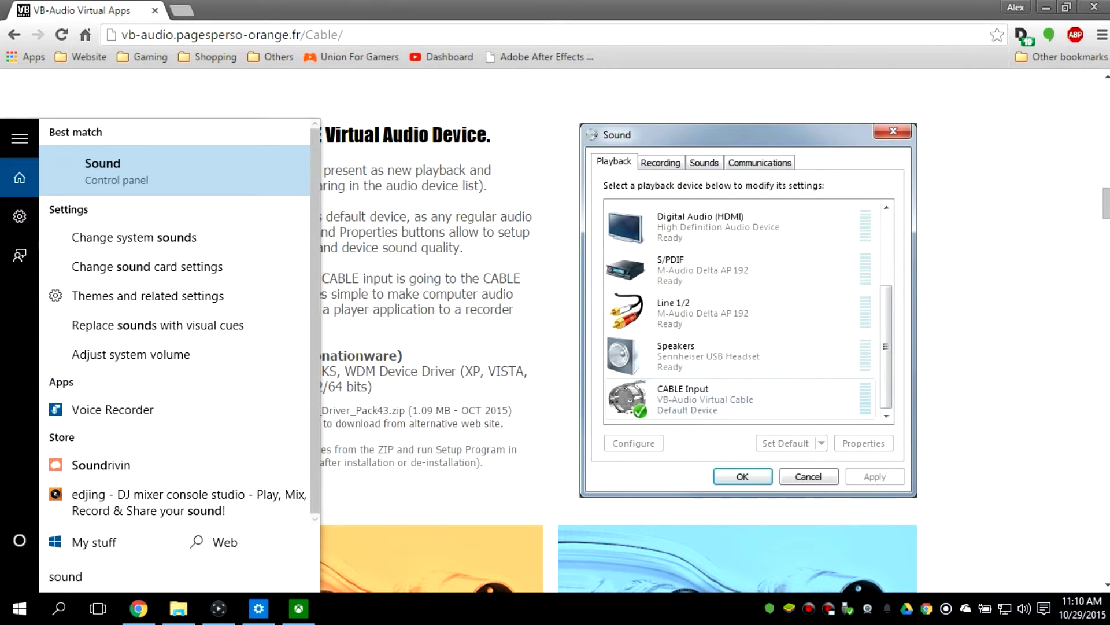
{"action": "key", "text": "Return"}
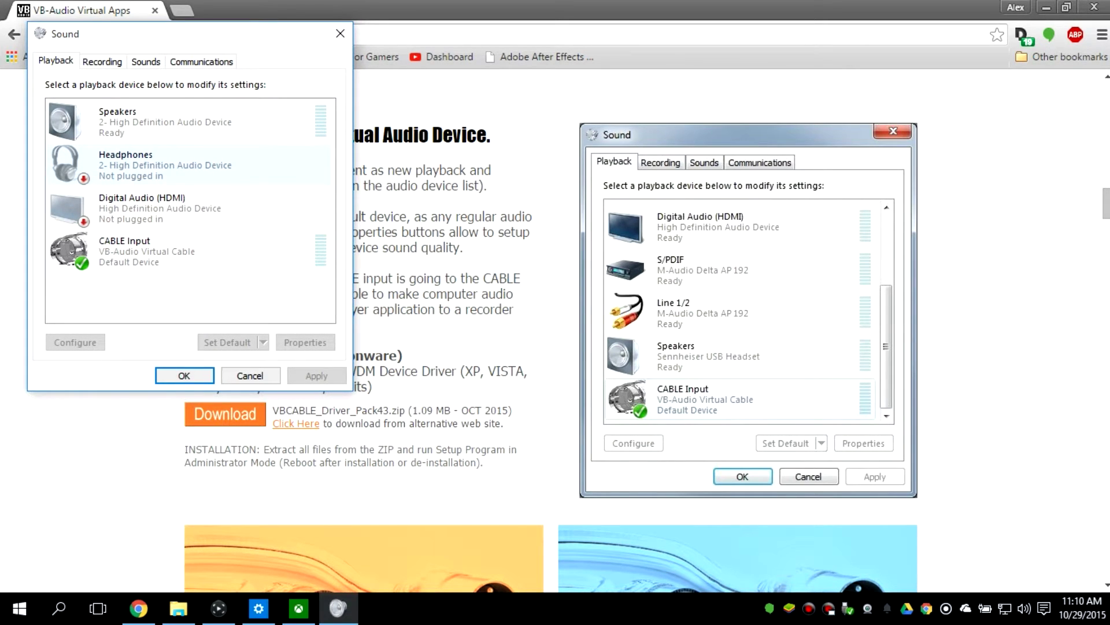
{"action": "left_click", "coordinate": [188, 165]}
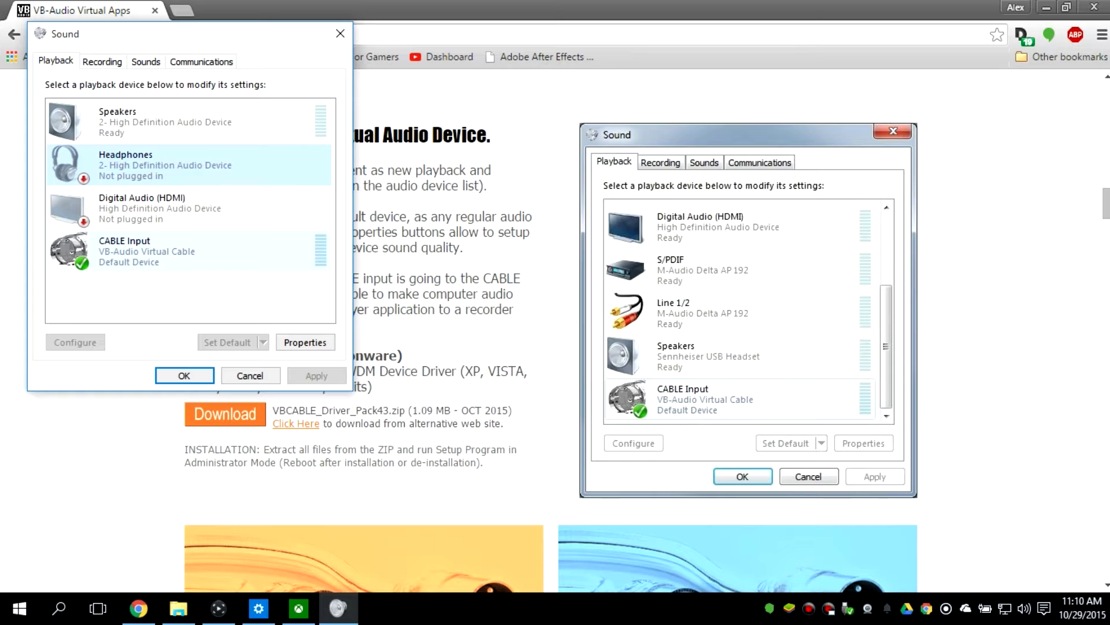
{"action": "left_click", "coordinate": [102, 61]}
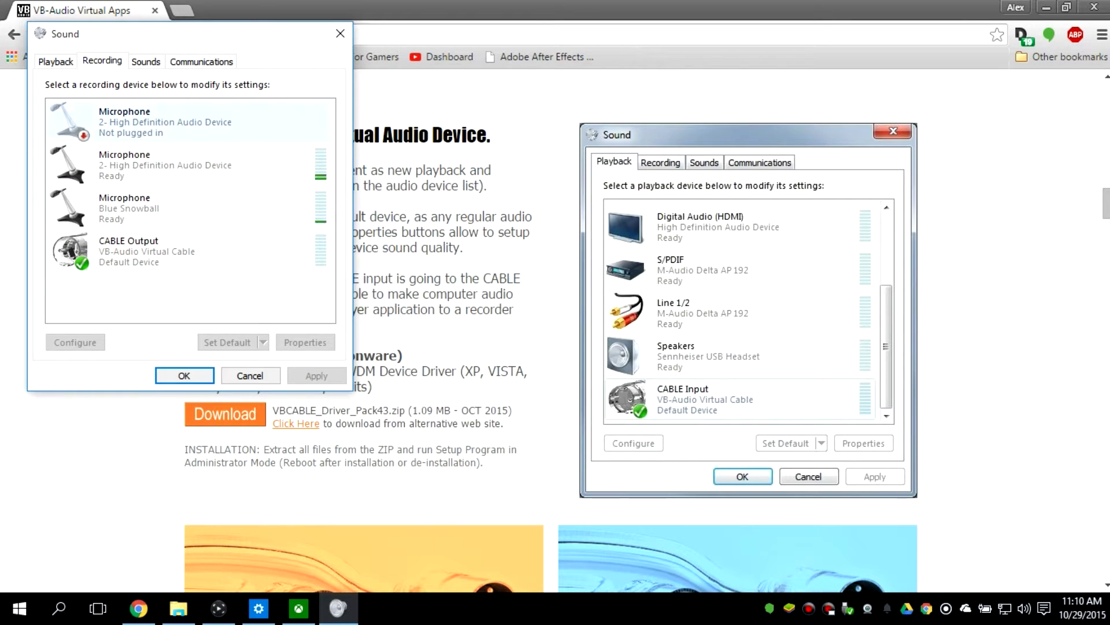
{"action": "left_click", "coordinate": [174, 250]}
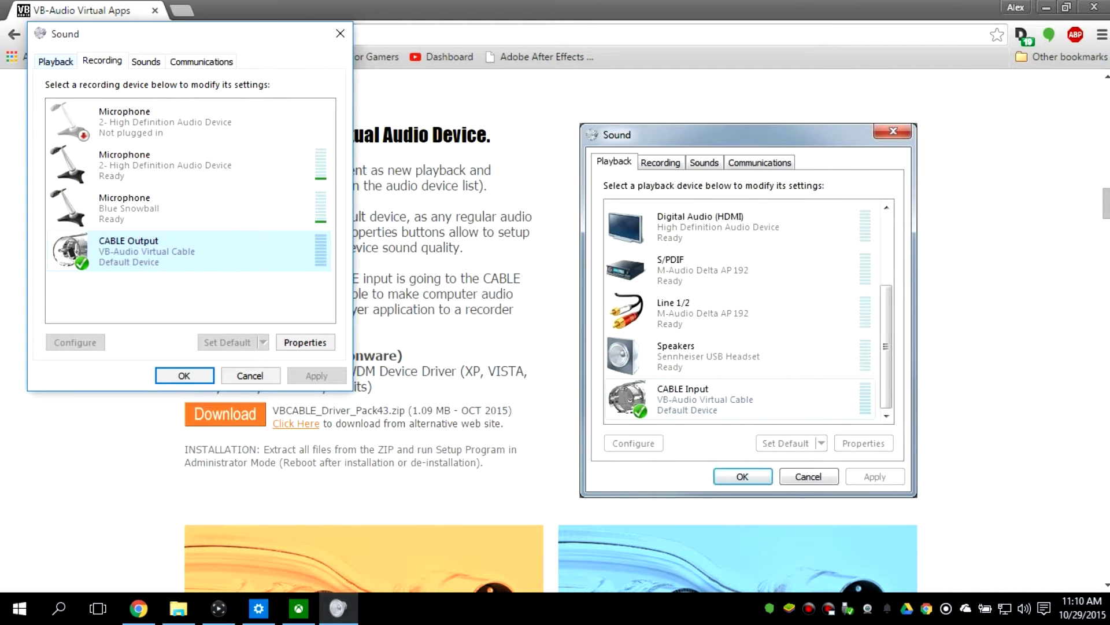
Check the CABLE Input playback device, return to Game Capture HD, and close the Sound settings.
{"action": "left_click", "coordinate": [55, 61]}
{"action": "left_click", "coordinate": [173, 250]}
{"action": "left_click", "coordinate": [452, 324]}
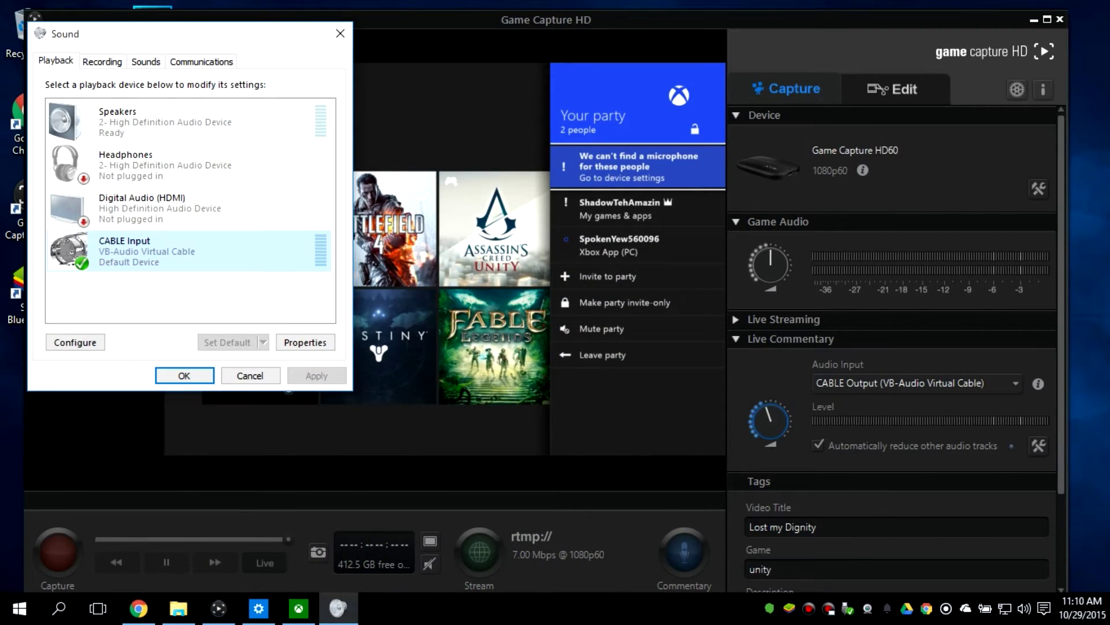
{"action": "key", "text": "Return"}
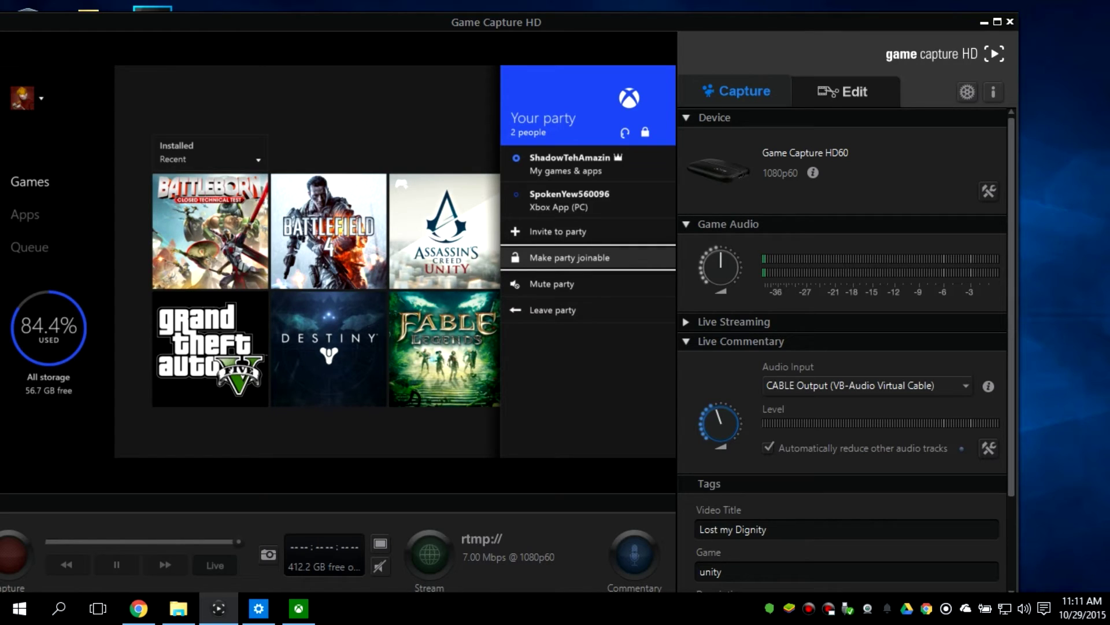
Turn on live commentary in Game Capture HD, and collapse the Live Commentary and Game Audio sections.
{"action": "left_click", "coordinate": [638, 554]}
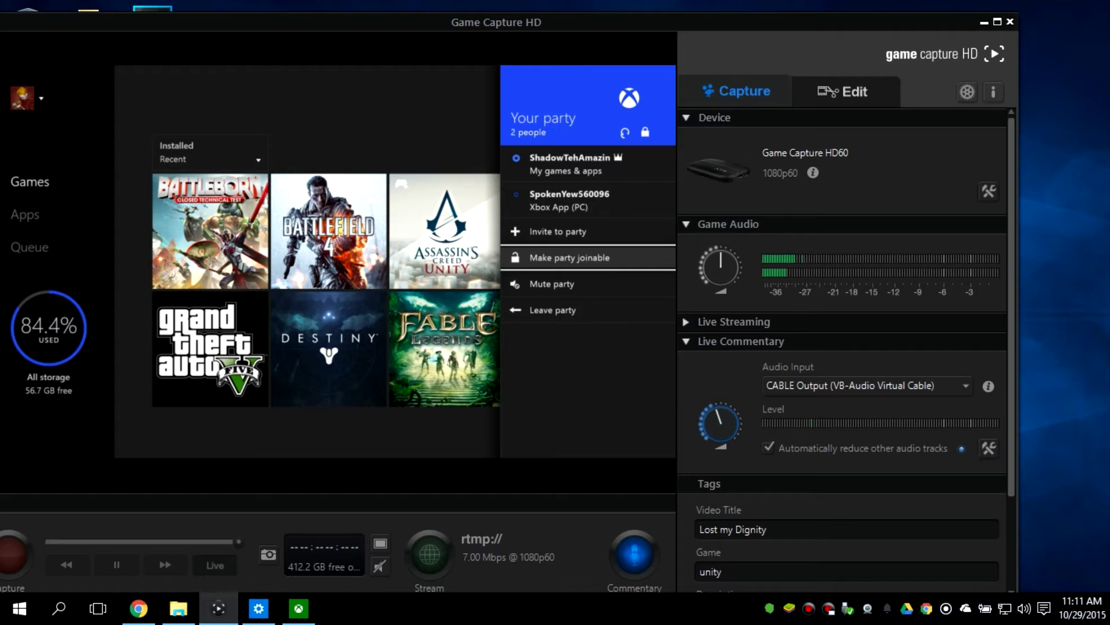
{"action": "left_click_drag", "start_coordinate": [496, 22], "coordinate": [514, 5]}
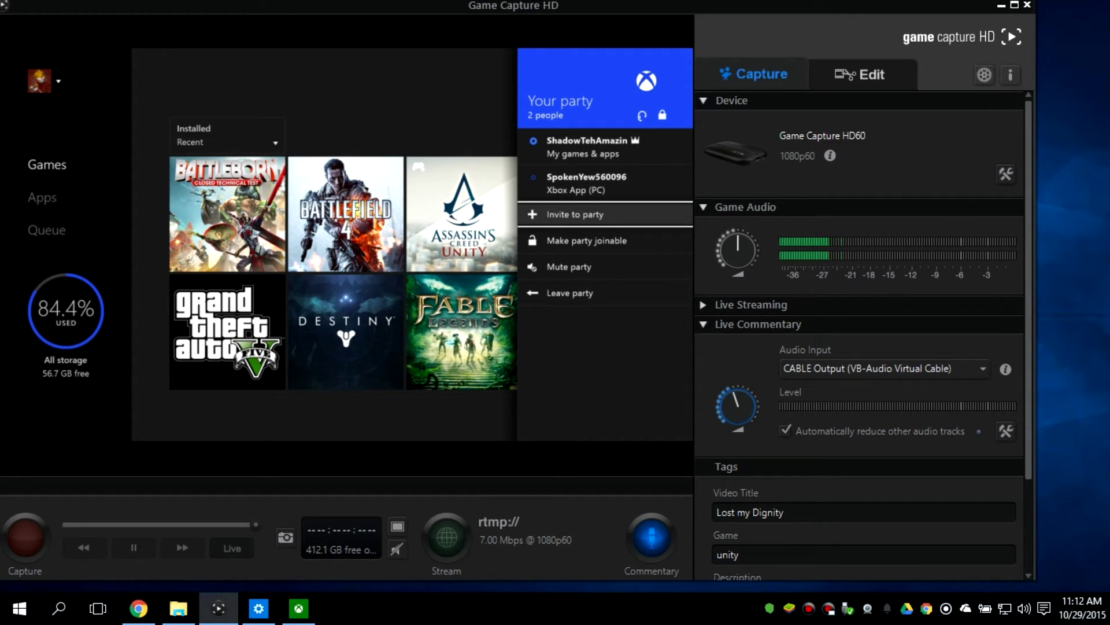
{"action": "left_click", "coordinate": [704, 325]}
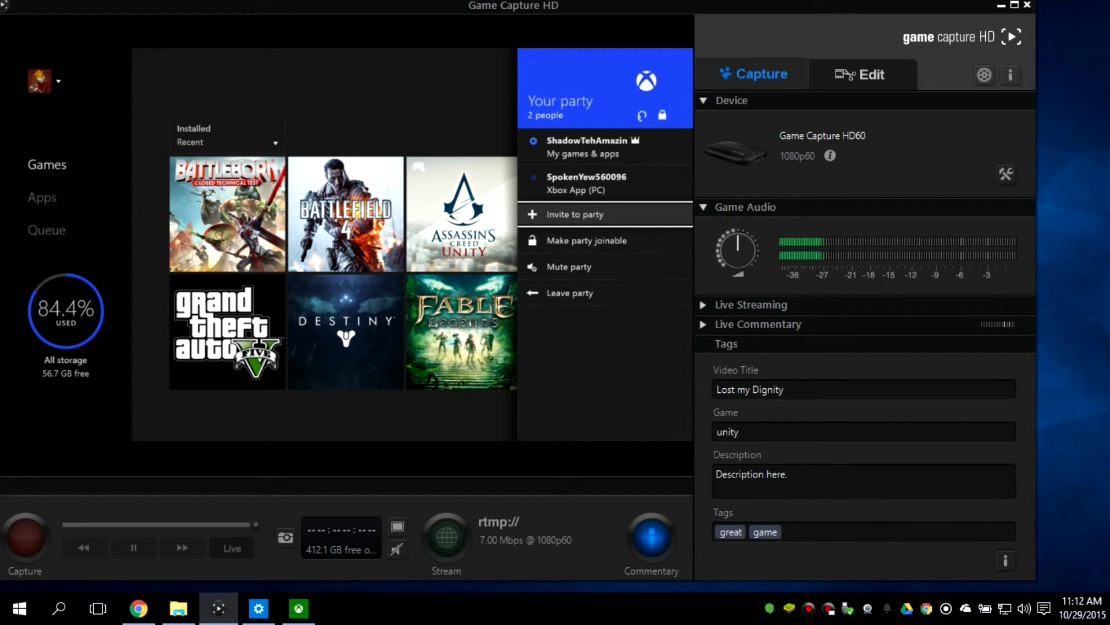
{"action": "left_click", "coordinate": [703, 207]}
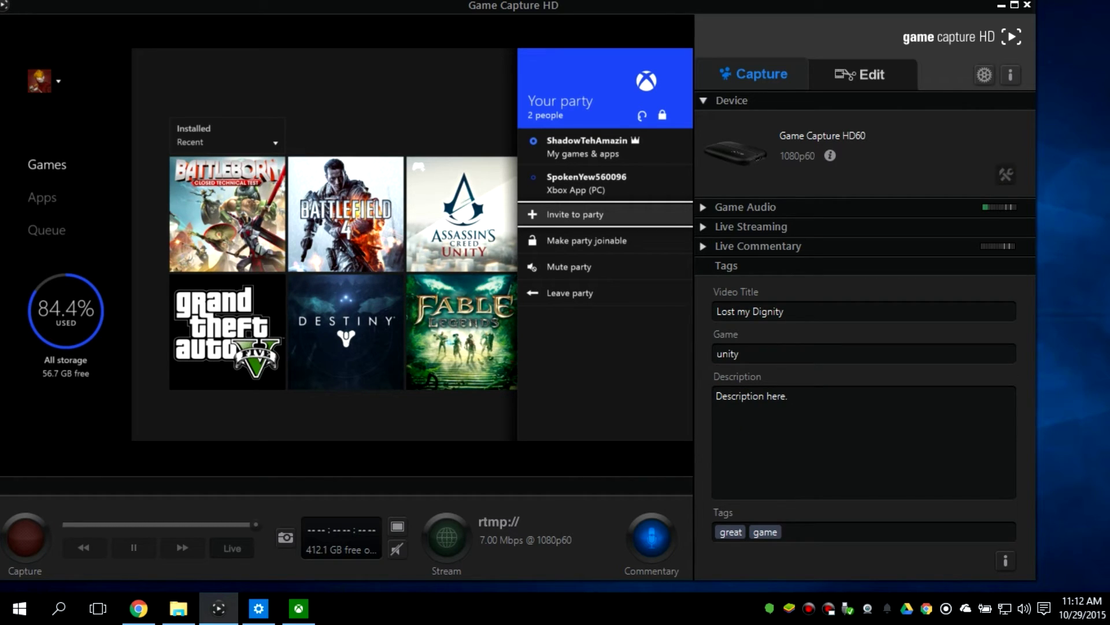
Review the Game Capture HD60 device settings and lower the HD 1080 capture quality to 19.0 Mbps (8.7 GB/hour).
{"action": "left_click", "coordinate": [1006, 174]}
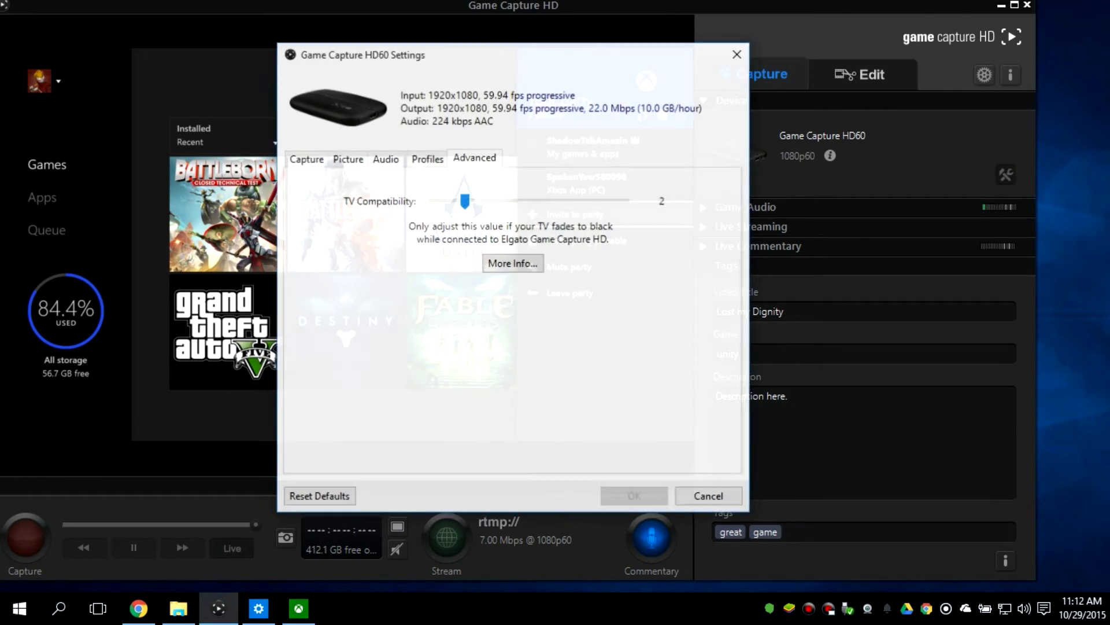
{"action": "left_click", "coordinate": [427, 158]}
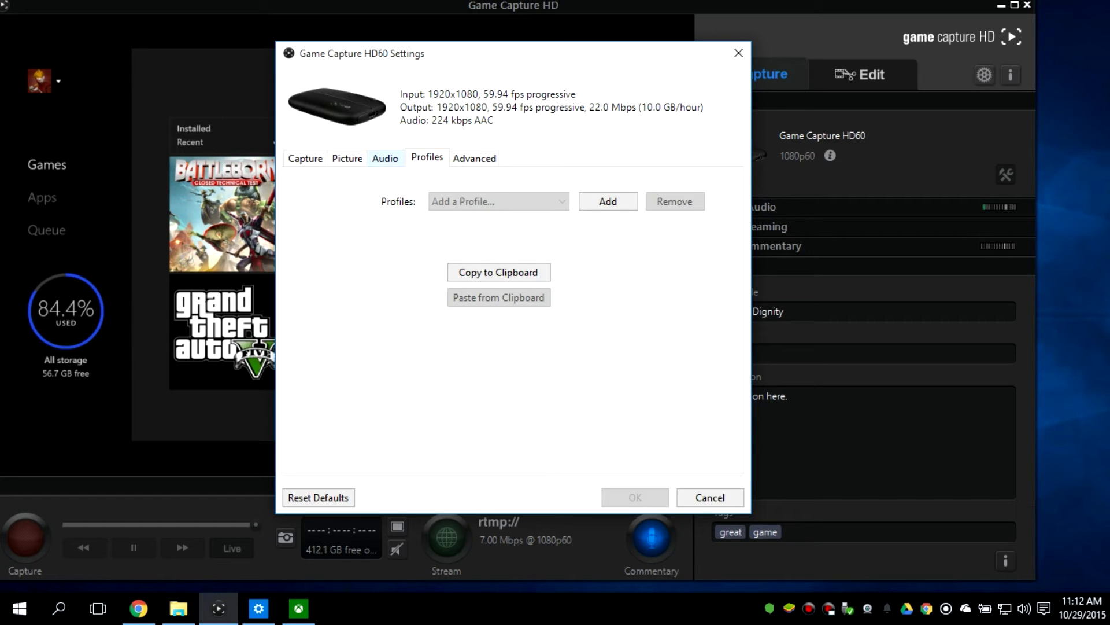
{"action": "left_click", "coordinate": [474, 157]}
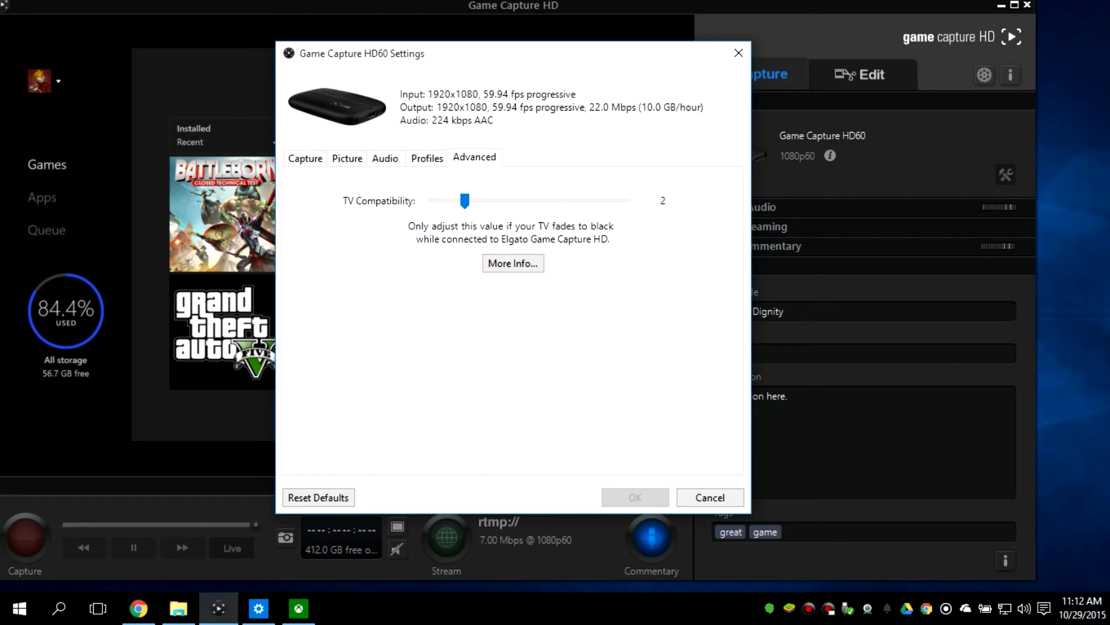
{"action": "left_click", "coordinate": [385, 158]}
{"action": "left_click", "coordinate": [347, 158]}
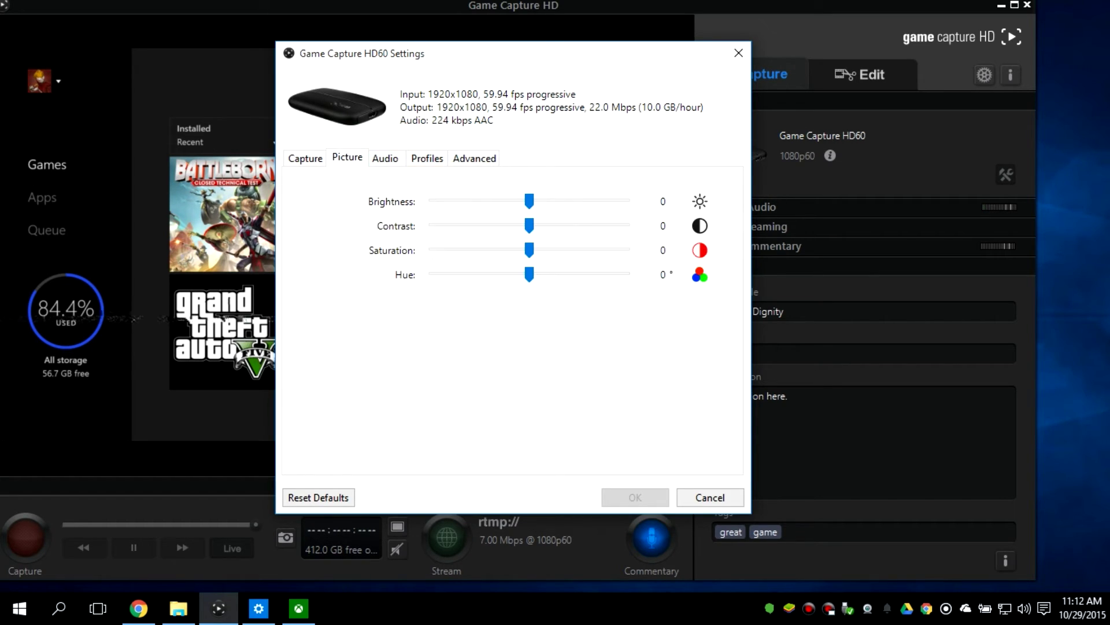
{"action": "left_click", "coordinate": [306, 158]}
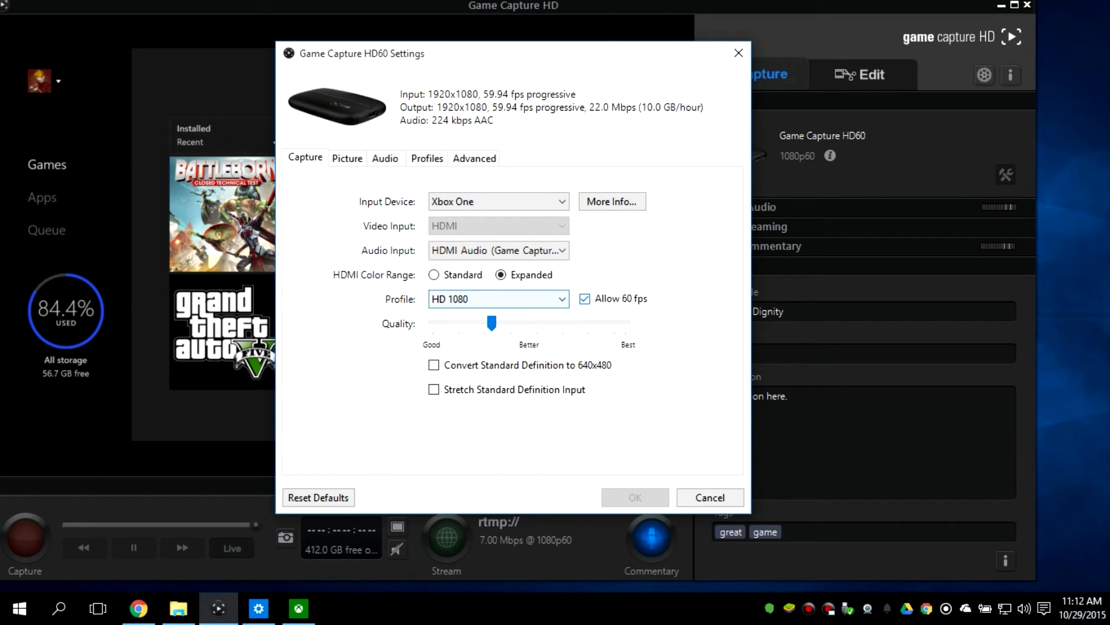
{"action": "left_click_drag", "start_coordinate": [492, 323], "coordinate": [470, 323]}
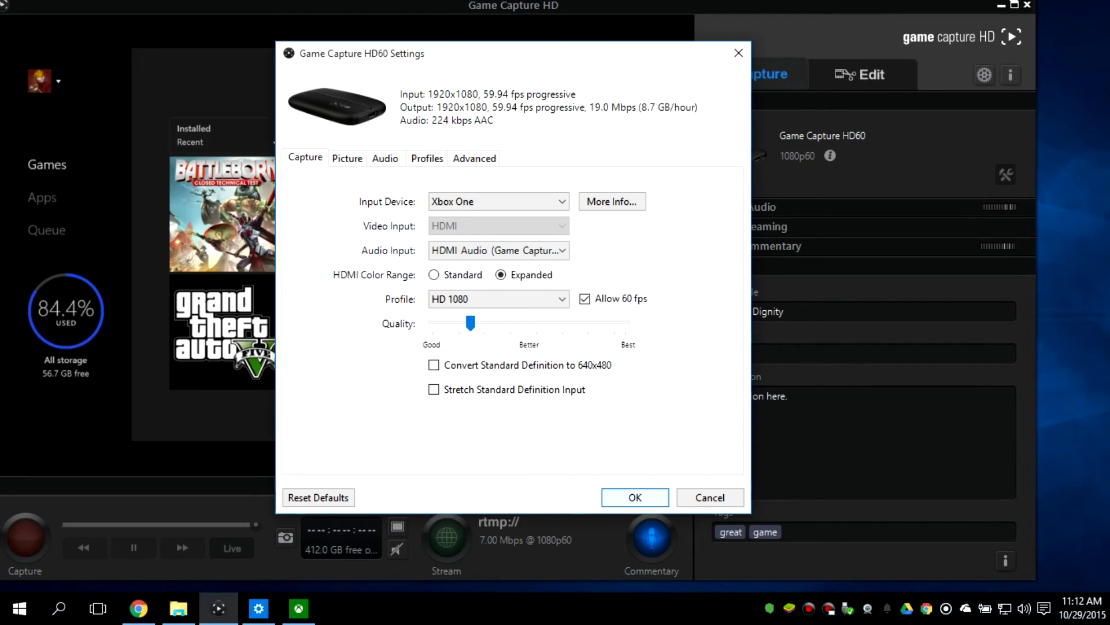
{"action": "key", "text": "Return"}
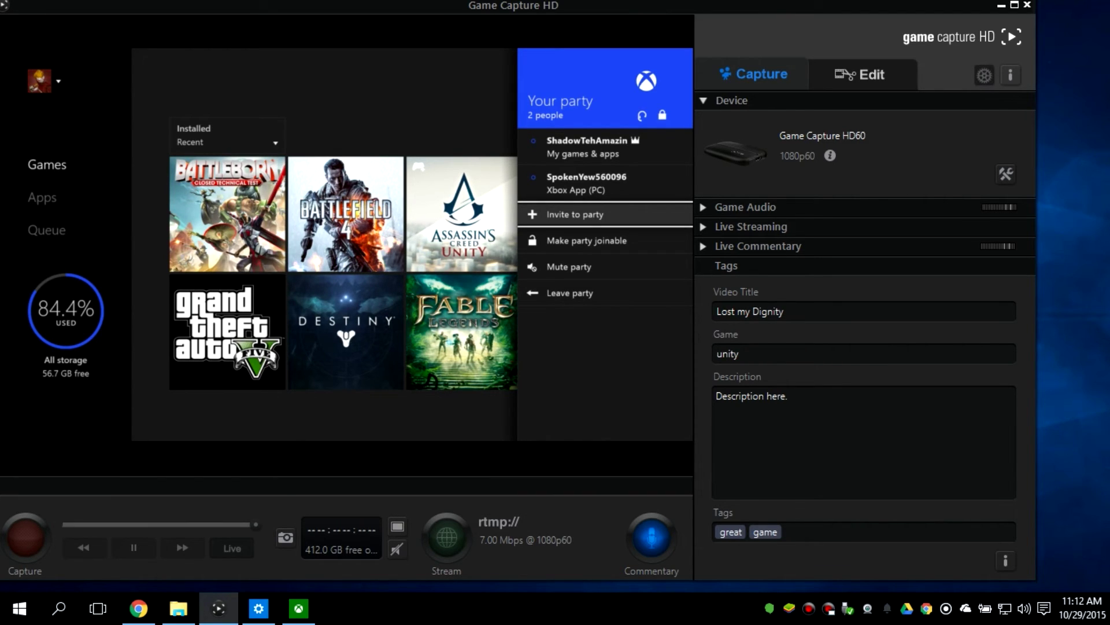
Review the video decoder, hotkey, update, sharing and capture settings in the Game Capture HD preferences, and close the preferences.
{"action": "left_click", "coordinate": [984, 75]}
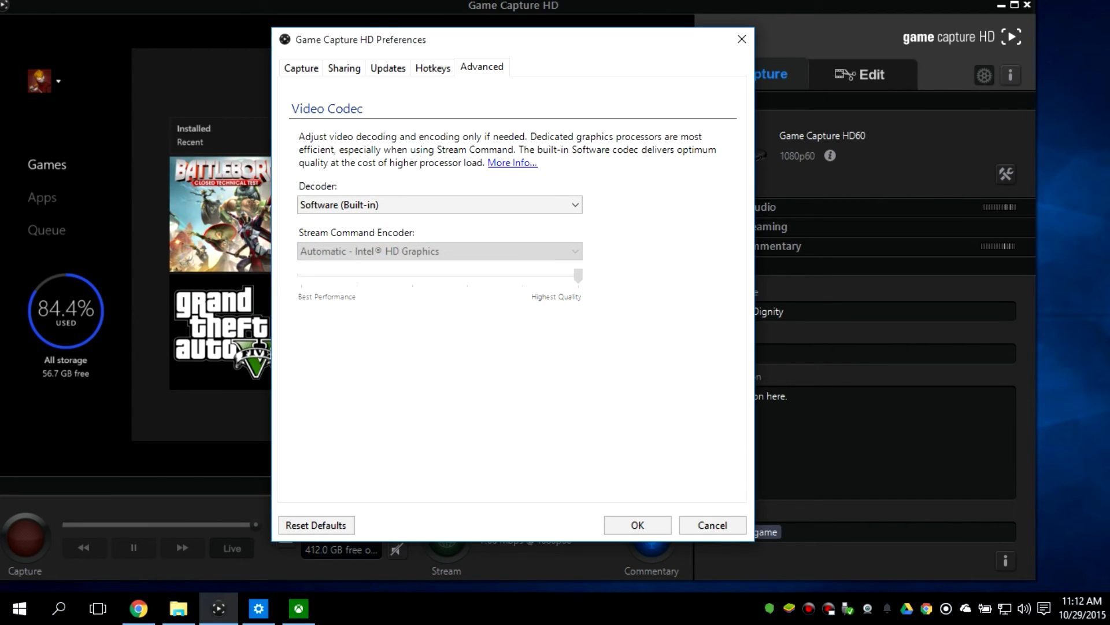
{"action": "left_click", "coordinate": [440, 205]}
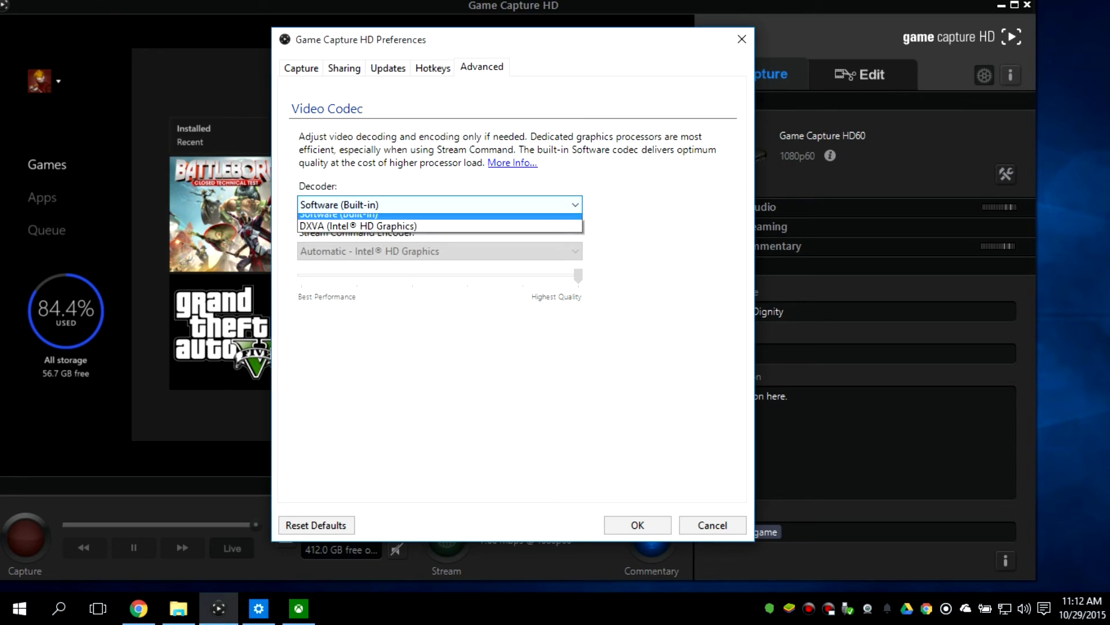
{"action": "left_click", "coordinate": [440, 233]}
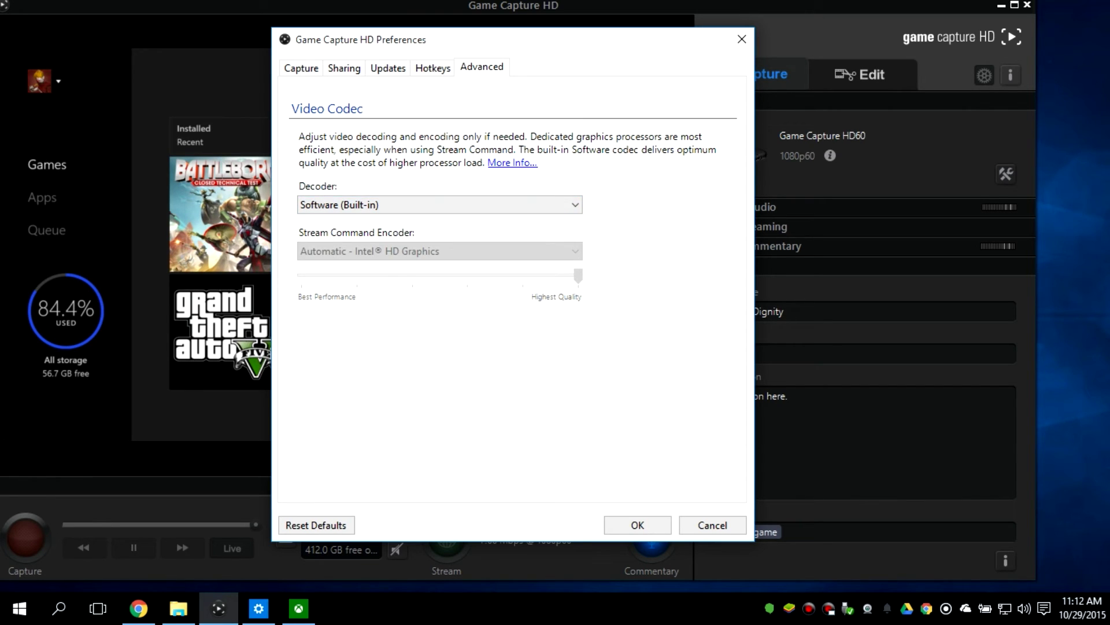
{"action": "left_click", "coordinate": [432, 69]}
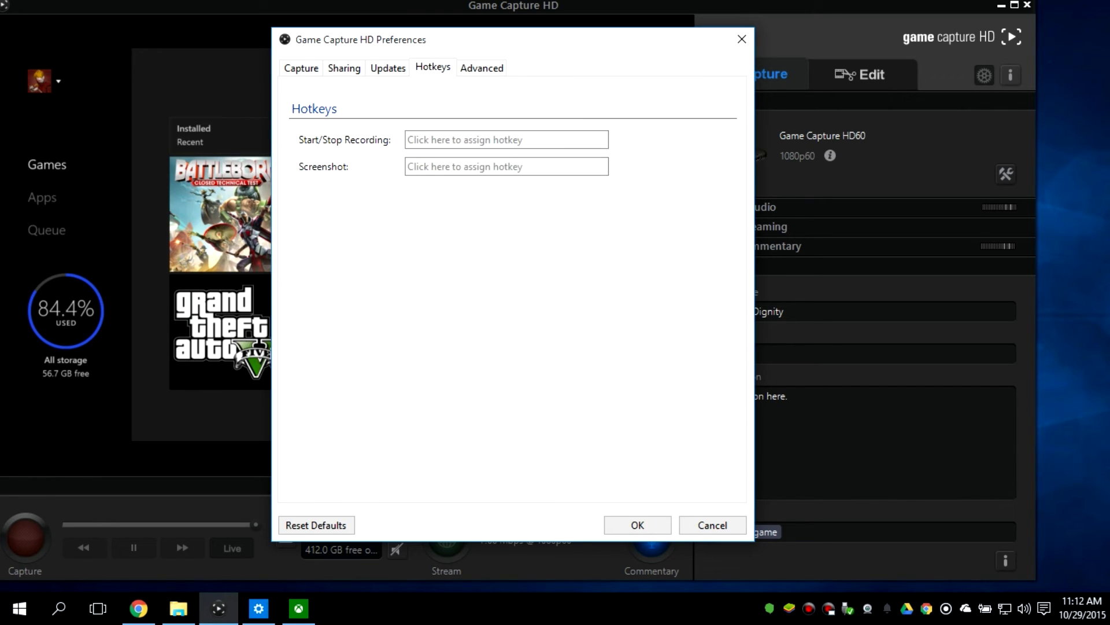
{"action": "left_click", "coordinate": [388, 68]}
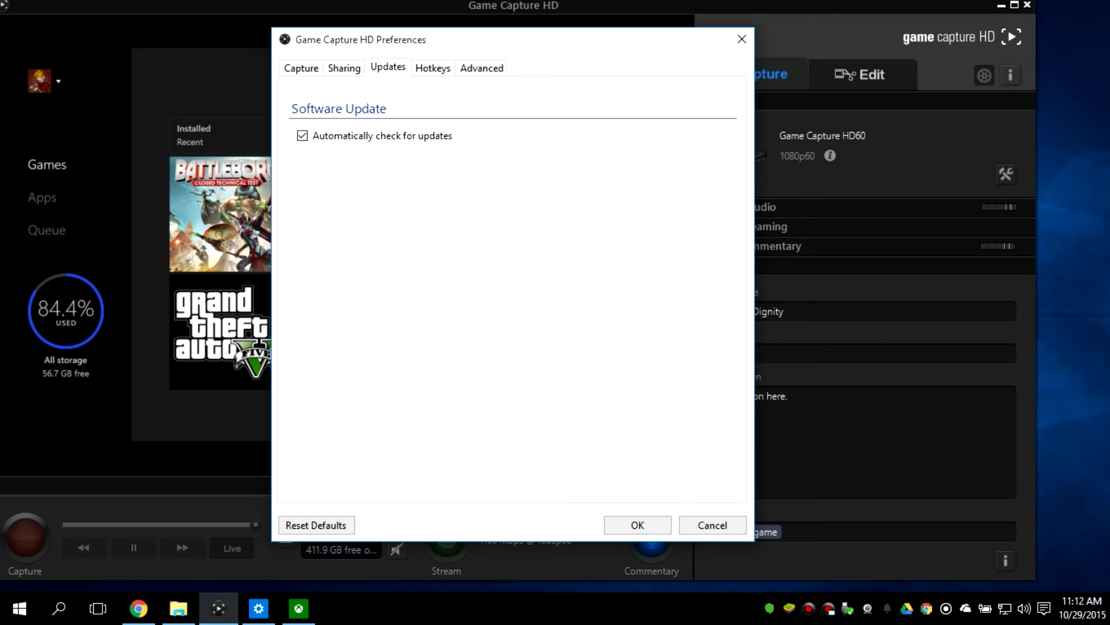
{"action": "key", "text": "ctrl+shift+Tab"}
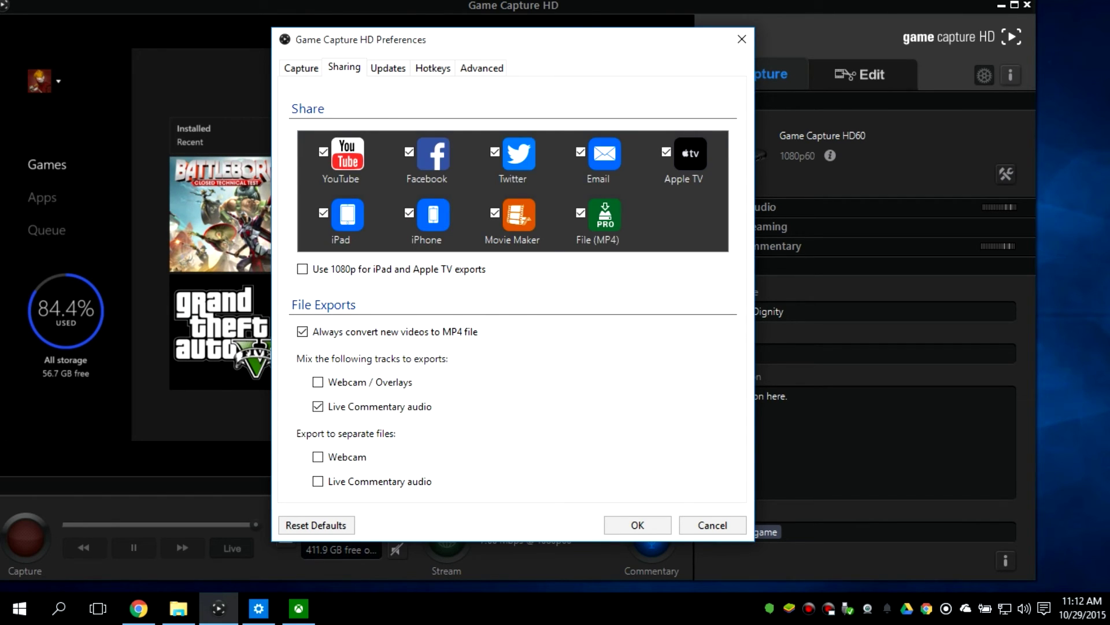
{"action": "key", "text": "ctrl+shift+Tab"}
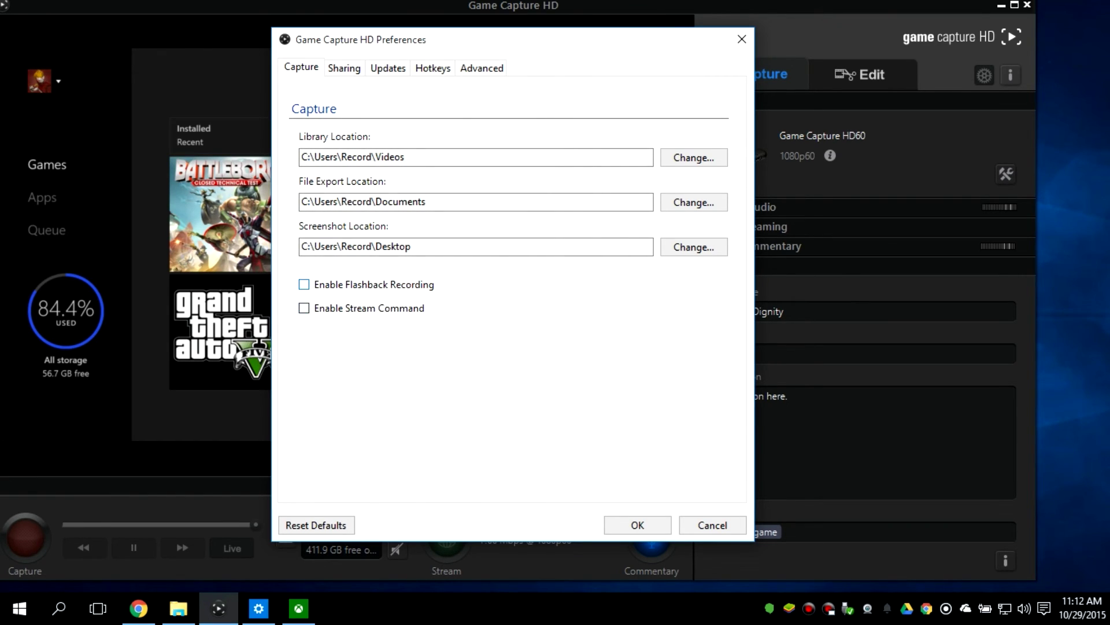
{"action": "left_click", "coordinate": [637, 525]}
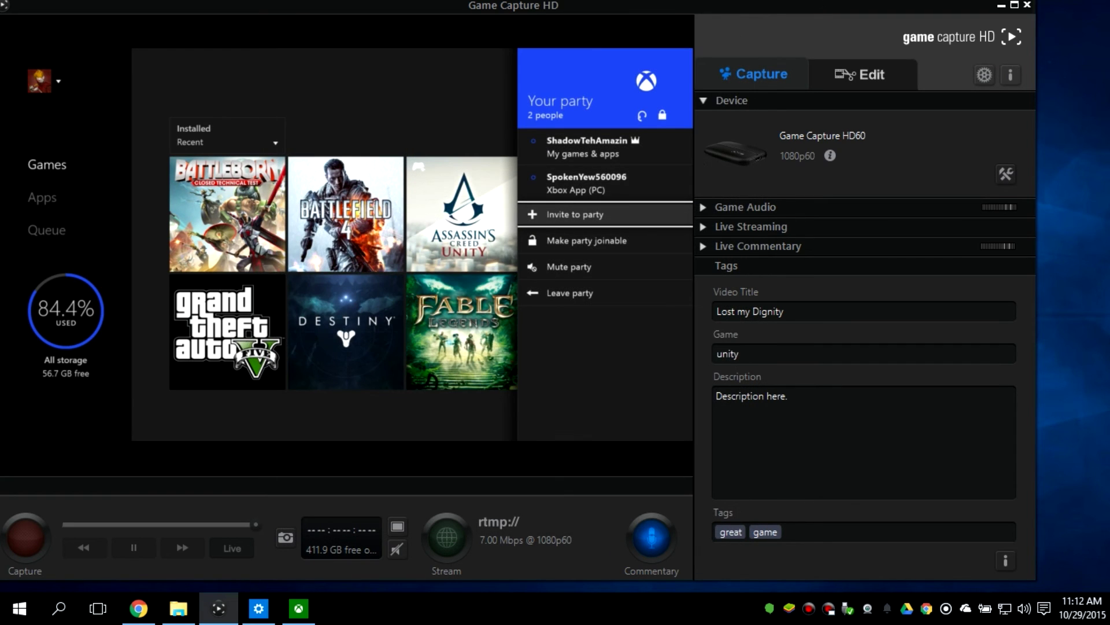